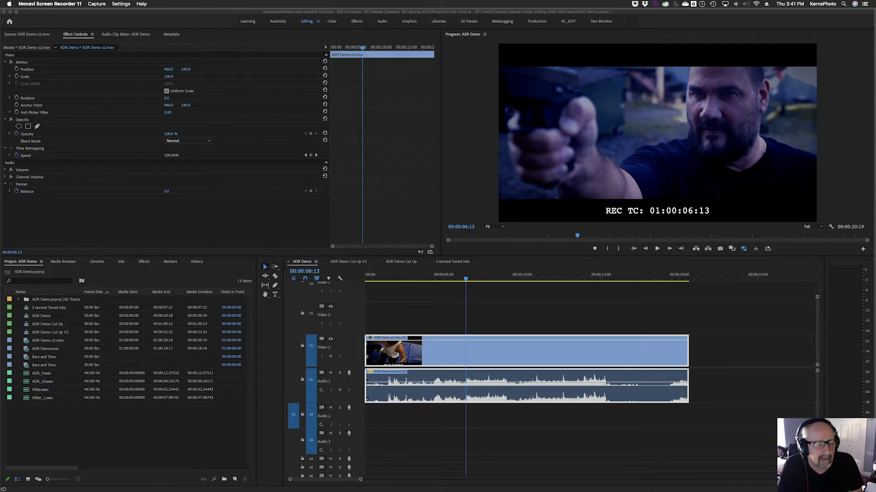
Step: Review the Mac's available sound output and input devices in System Preferences, and close the Sound settings
key("Down")
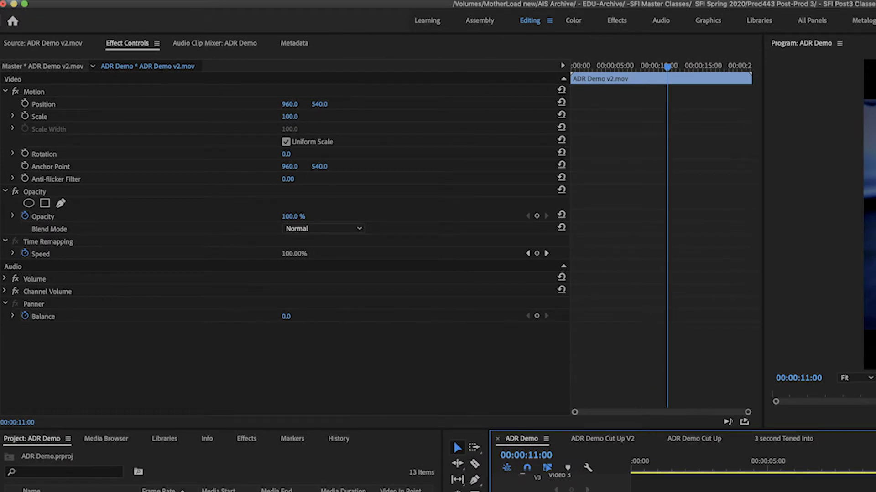
left_click(2, 1)
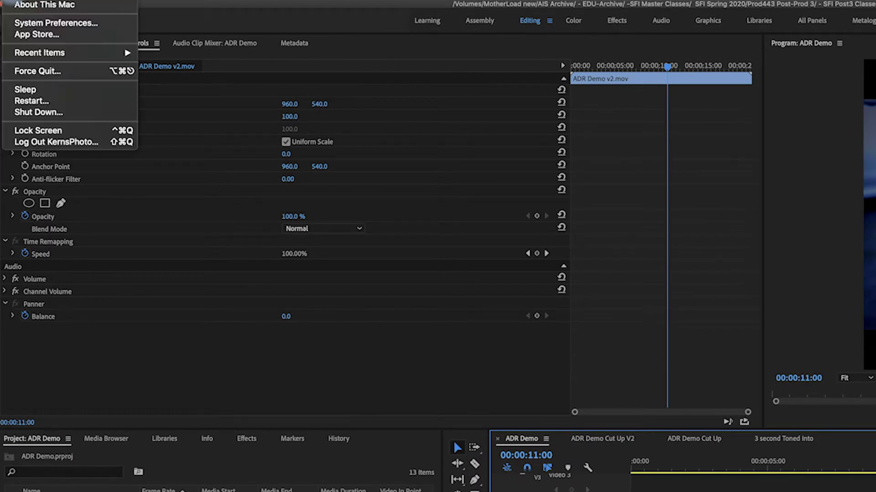
left_click(31, 23)
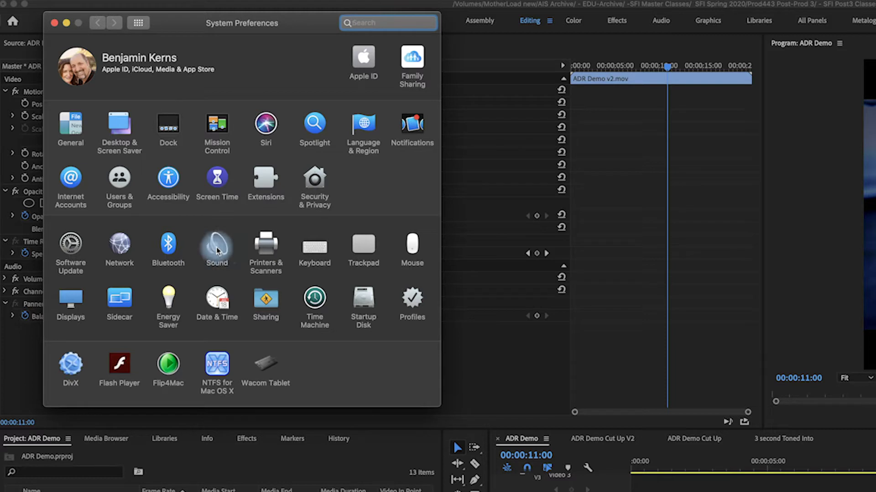
left_click(216, 247)
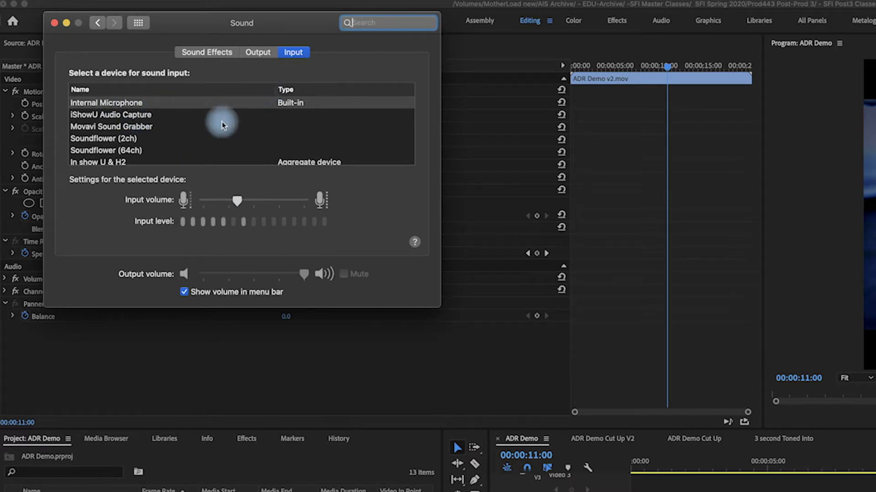
left_click(258, 52)
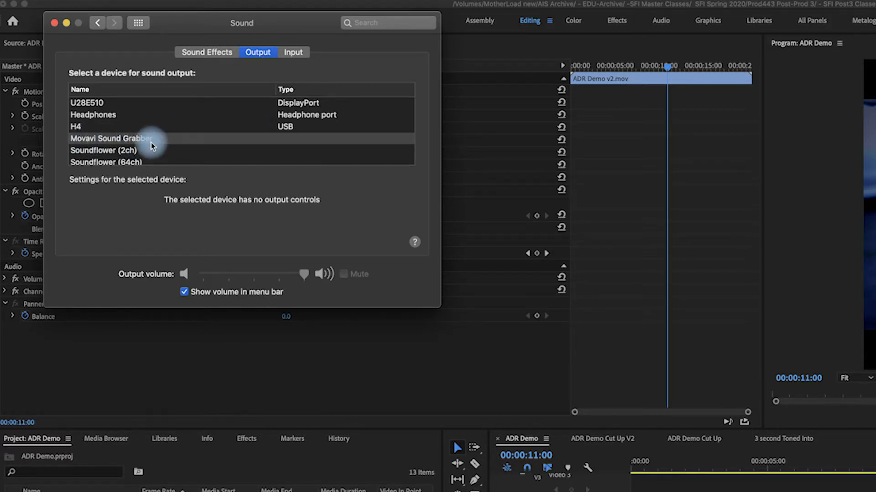
scroll(158, 120, "up", 1)
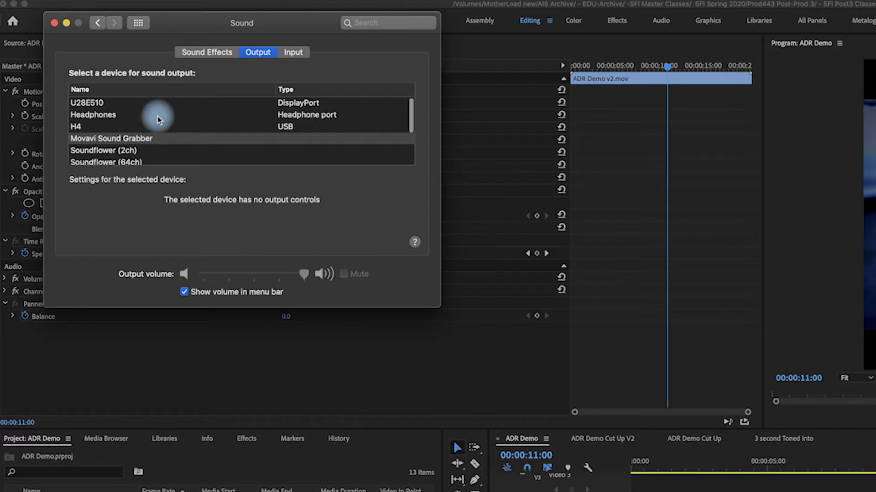
scroll(157, 120, "down", 1)
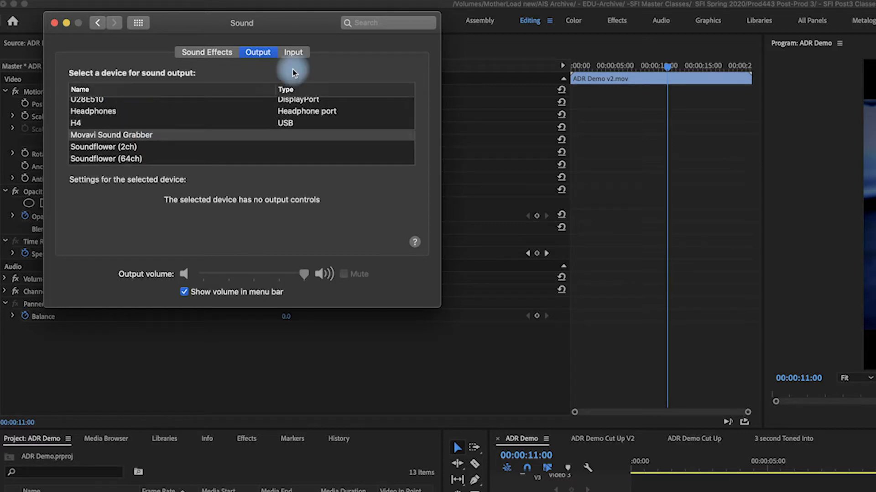
left_click(297, 53)
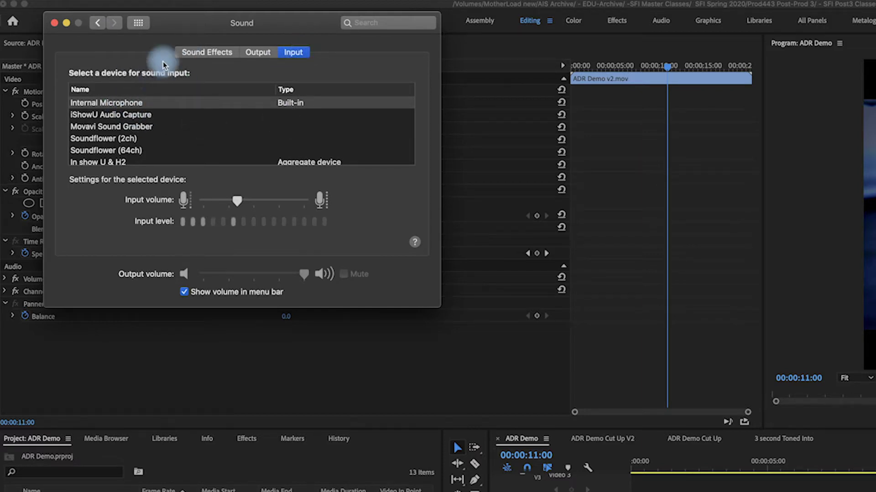
left_click(53, 25)
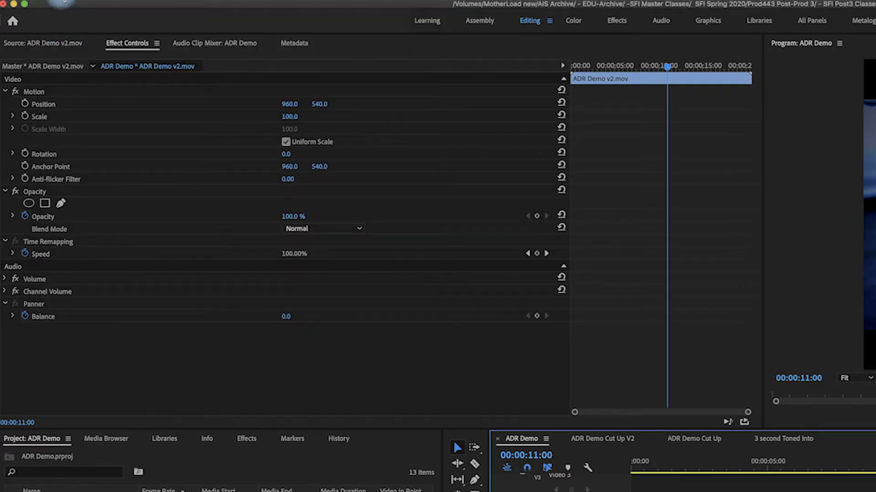
Step: Set the default audio input to H4 in the Audio Hardware preferences and apply the settings
left_click(62, 2)
mouse_move(146, 22)
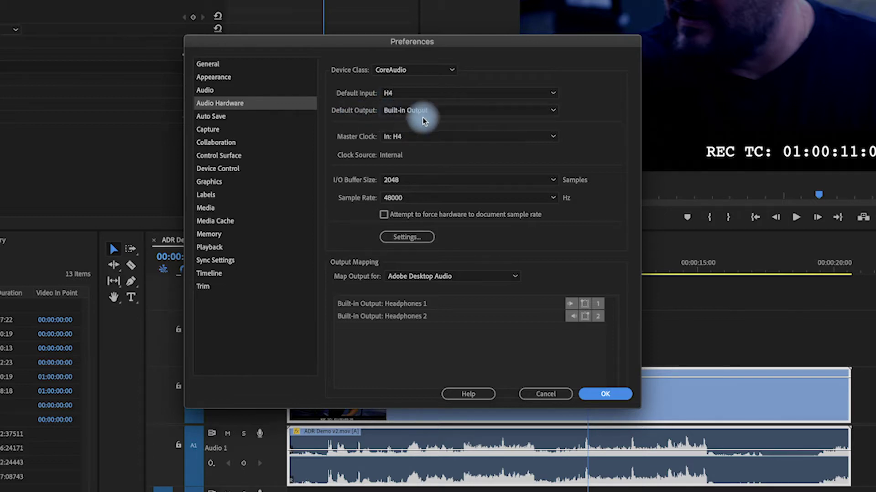
left_click(552, 96)
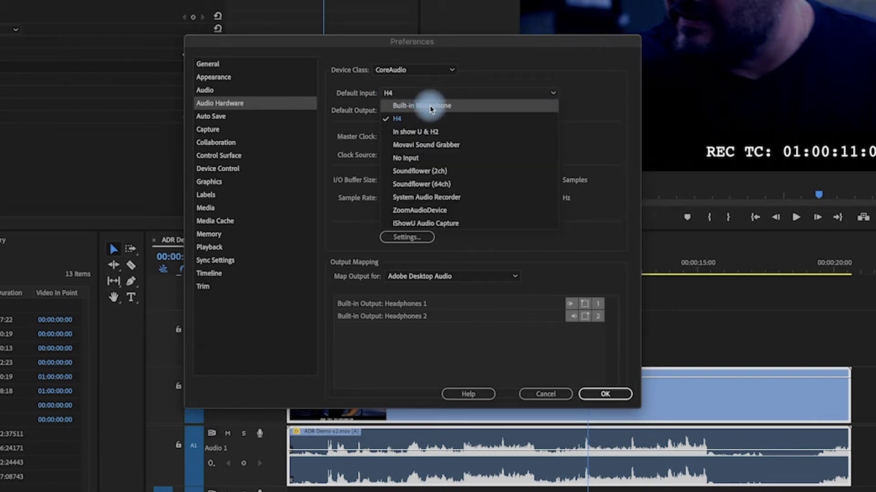
left_click(408, 121)
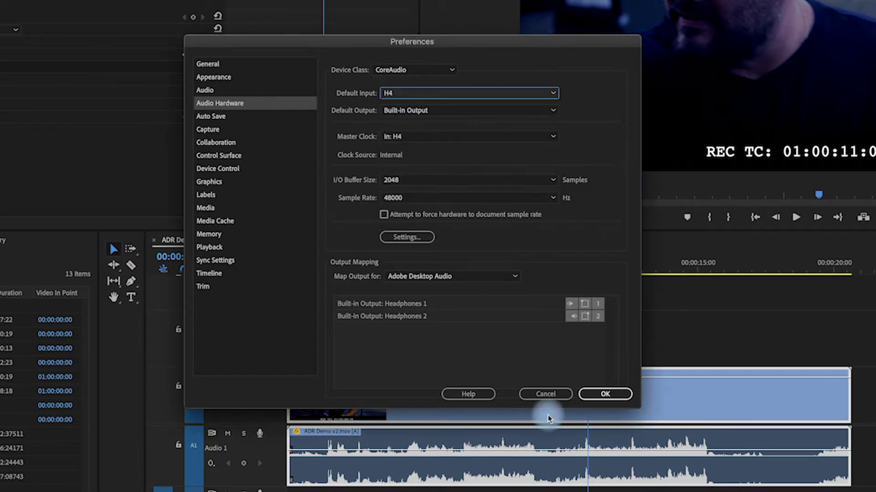
left_click(593, 395)
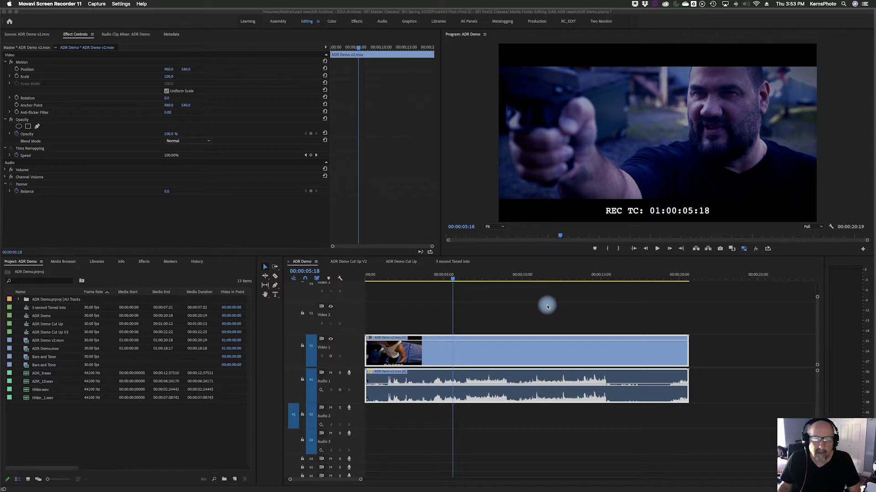
Step: Play the ADR Demo sequence from 00:00:05:18 and adjust the ADR Demo v2.mov clip's audio level by ear
left_click(452, 280)
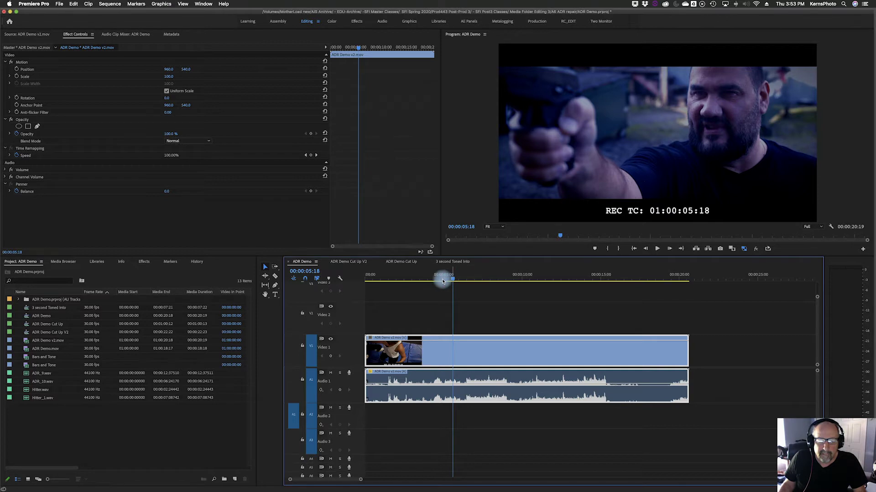
key("space")
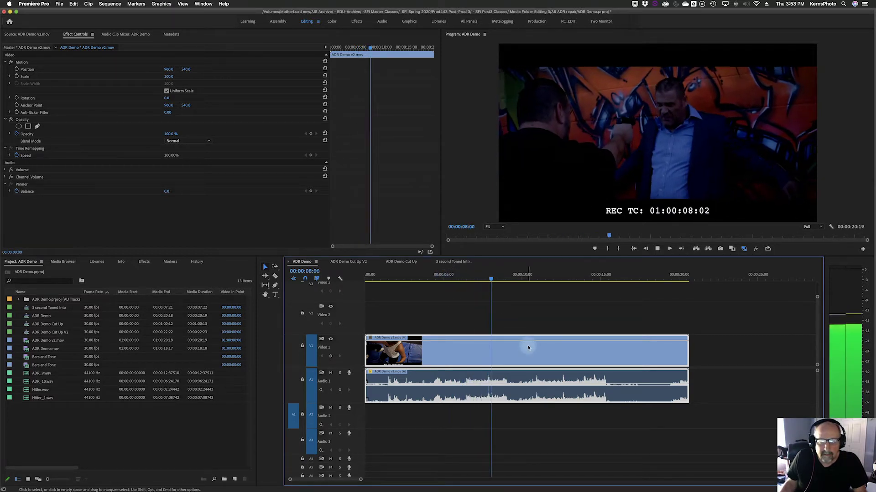
key("space")
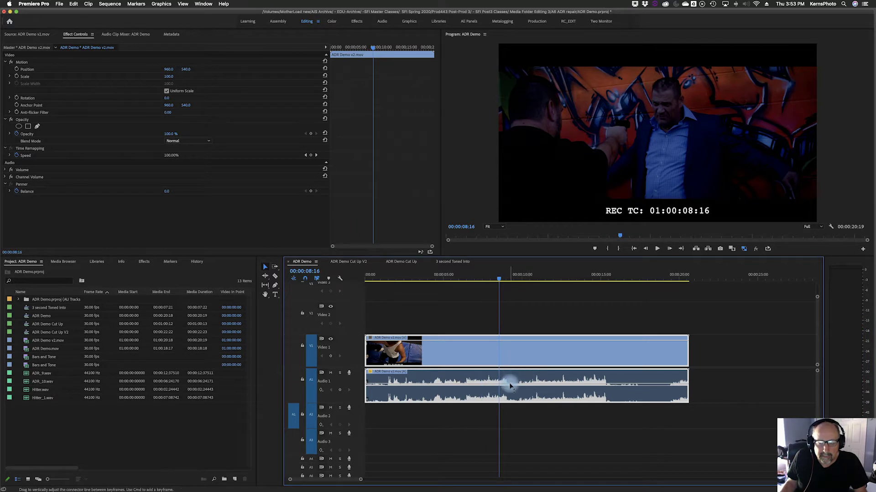
left_click_drag(510, 380, 511, 377)
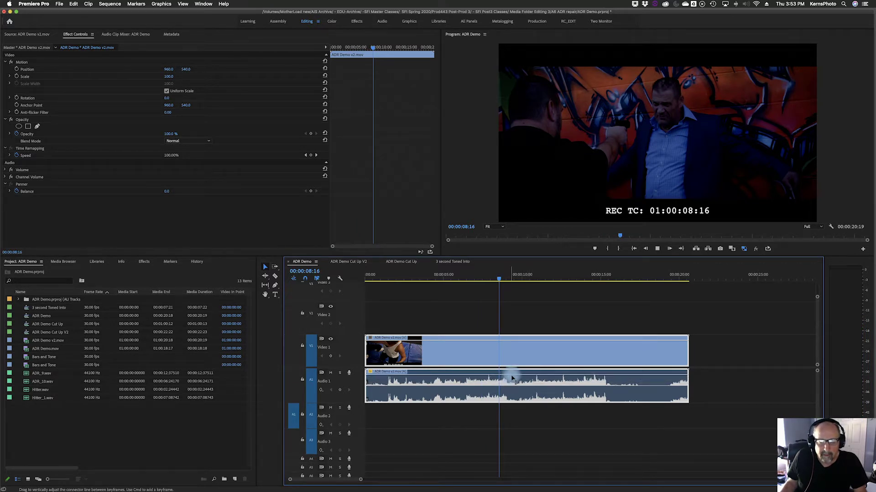
key("space")
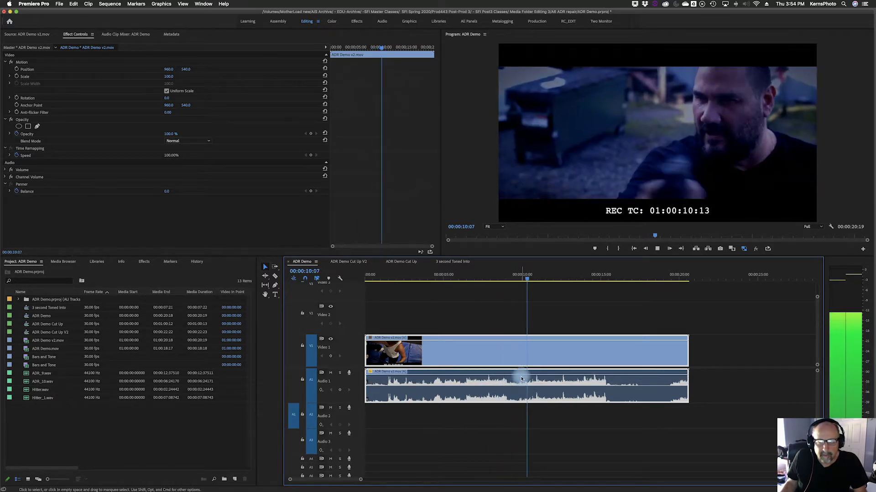
key("space")
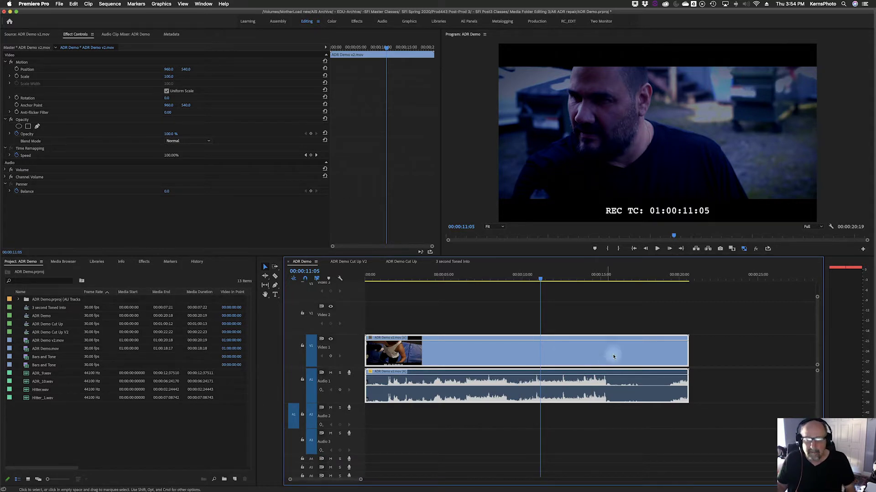
left_click_drag(547, 375, 548, 380)
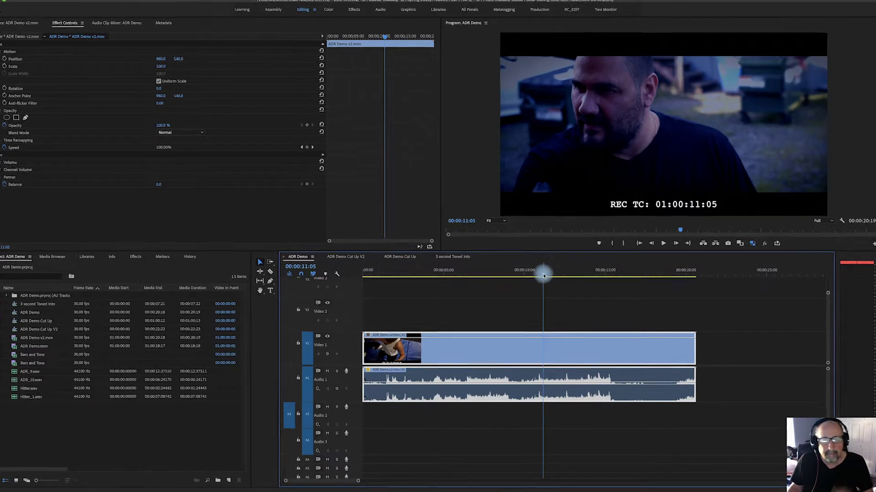
Step: Play the sequence's opening to locate the first line, and cut the ADR Demo v2.mov clip at 00:00:04:07
left_click_drag(541, 277, 376, 293)
left_click_drag(345, 227, 347, 227)
key("space")
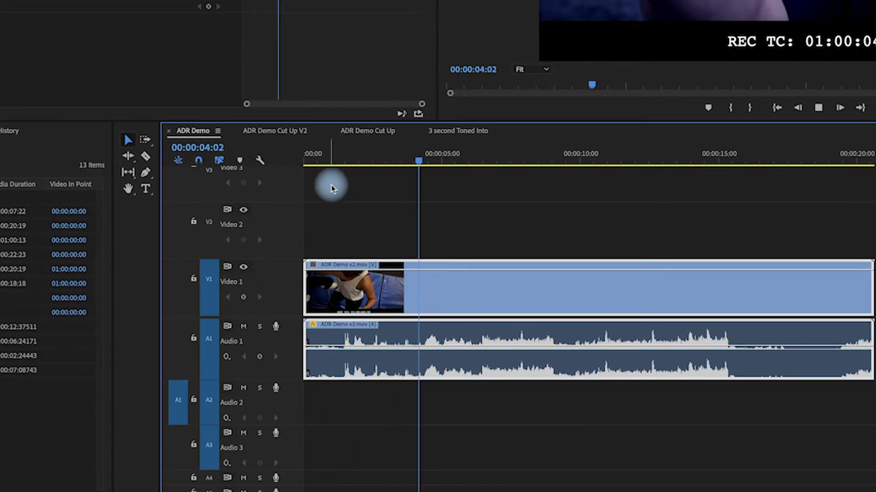
key("space")
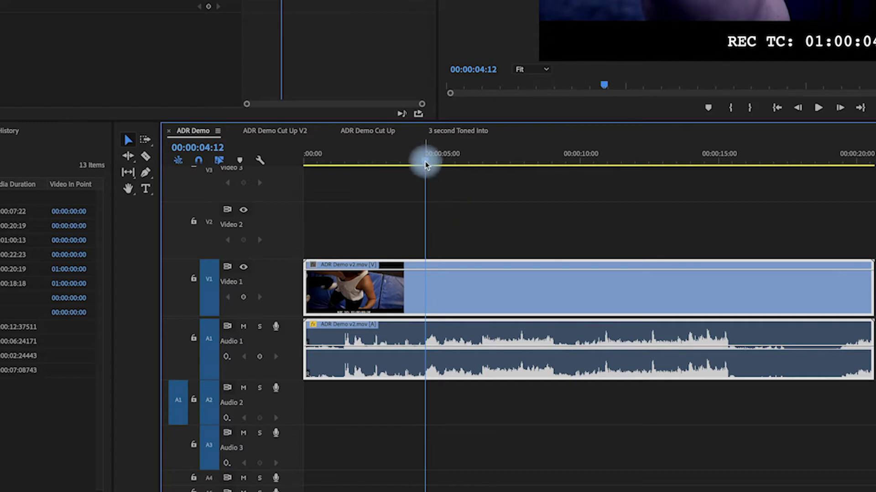
left_click_drag(425, 165, 420, 163)
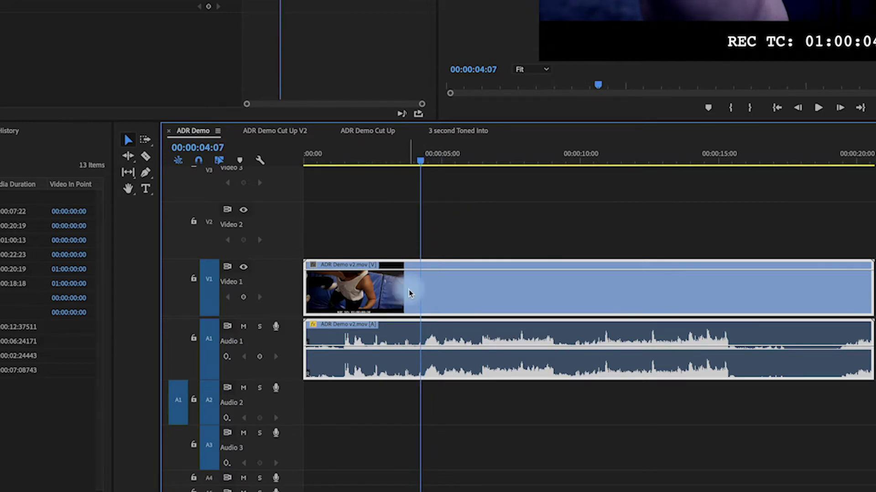
key("c")
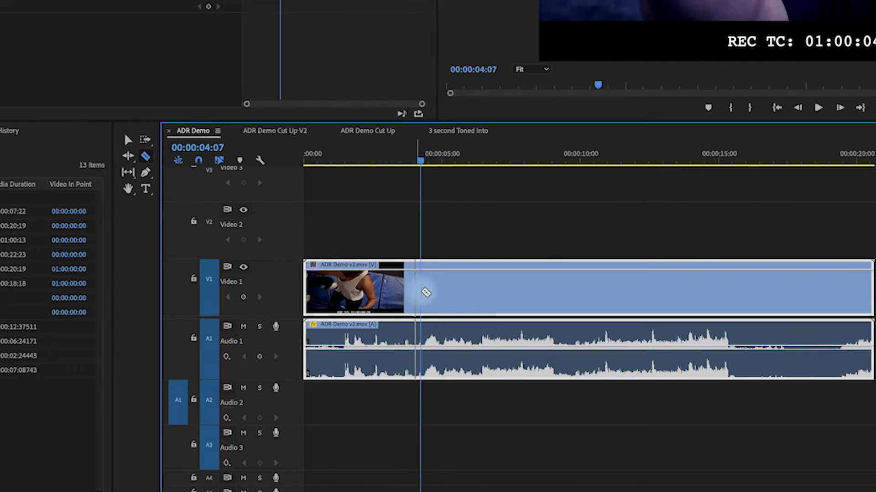
left_click(420, 294)
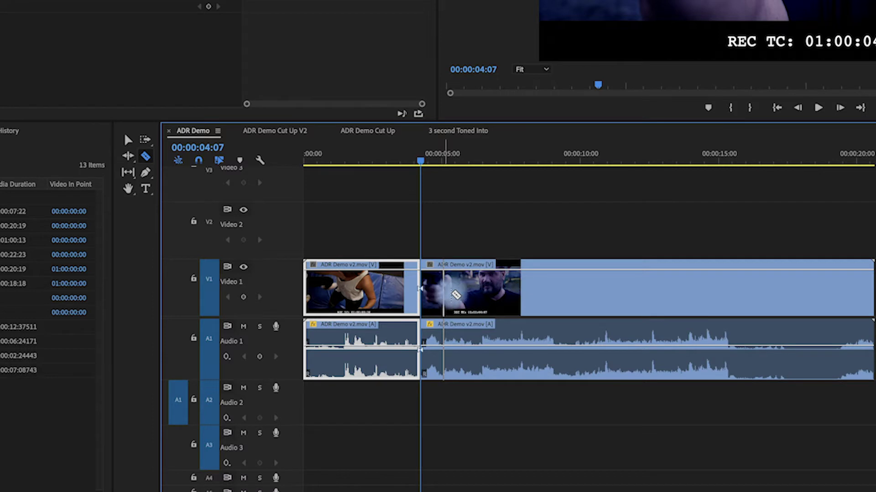
Step: Play the first line and cut the clip just after 00:00:05:00
key("space")
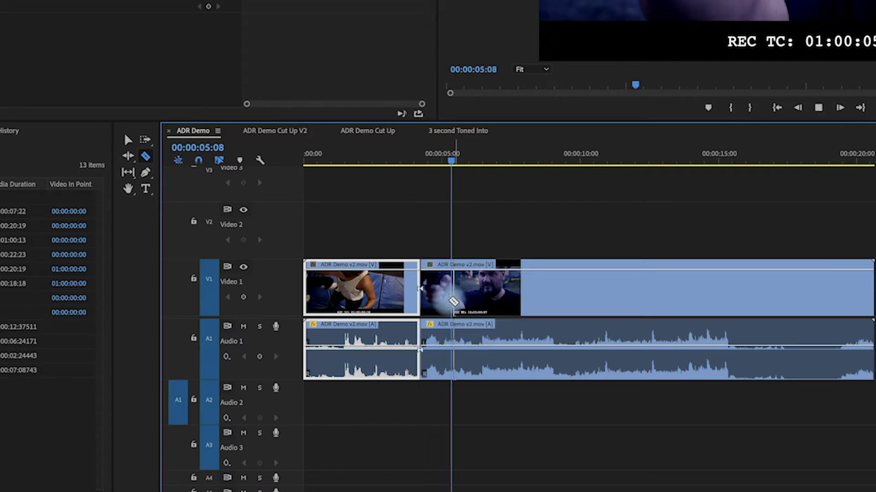
key("space")
left_click(445, 304)
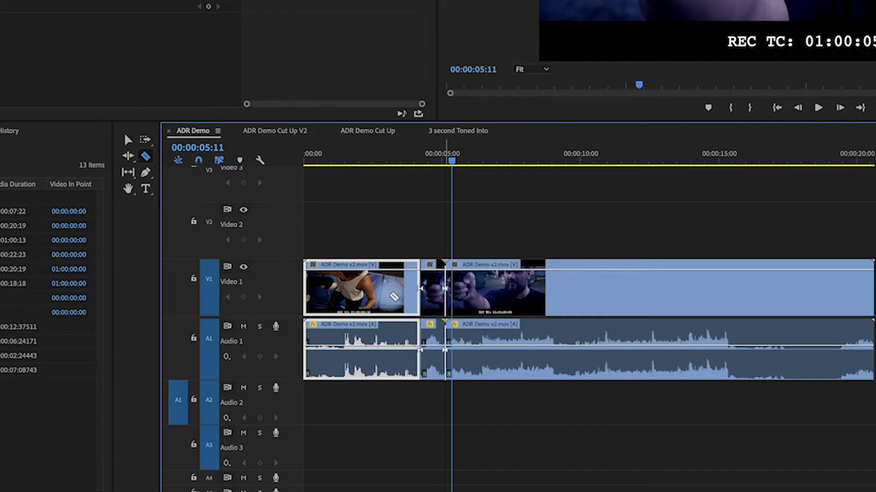
Step: Delete the opening segment and move the short first-line segment 00:00:02:14 earlier on the timeline
key("v")
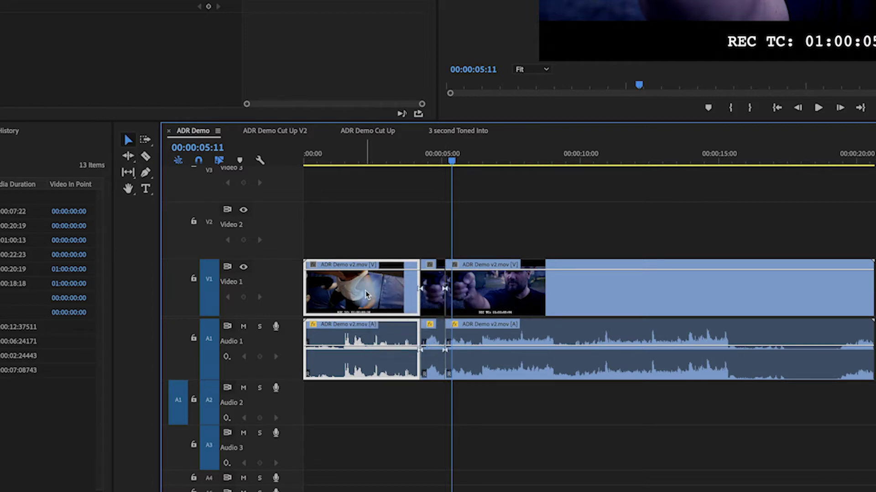
key("Delete")
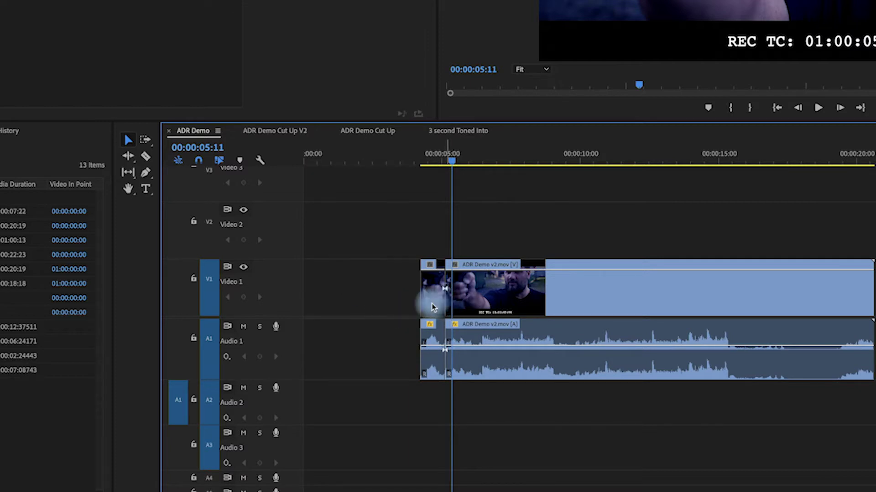
left_click_drag(433, 307, 365, 306)
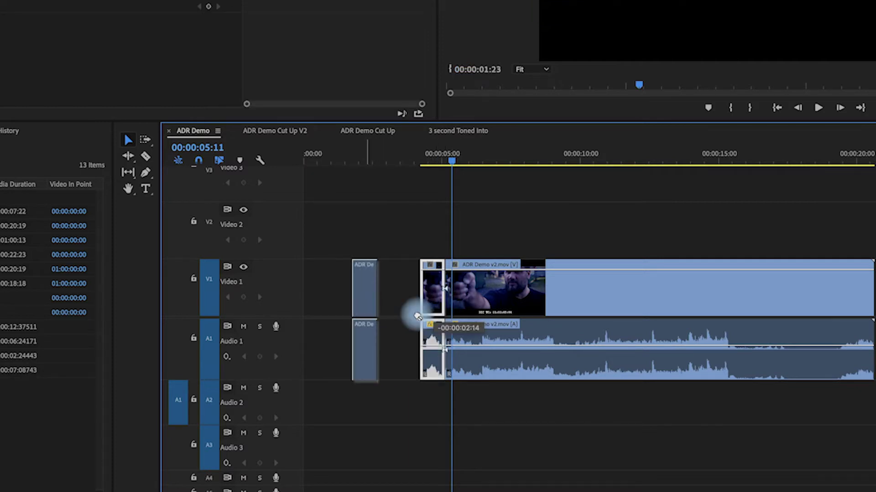
Step: Play the next line through to 00:00:06:09 and extend the start of the long remaining segment slightly earlier
left_click_drag(454, 160, 445, 163)
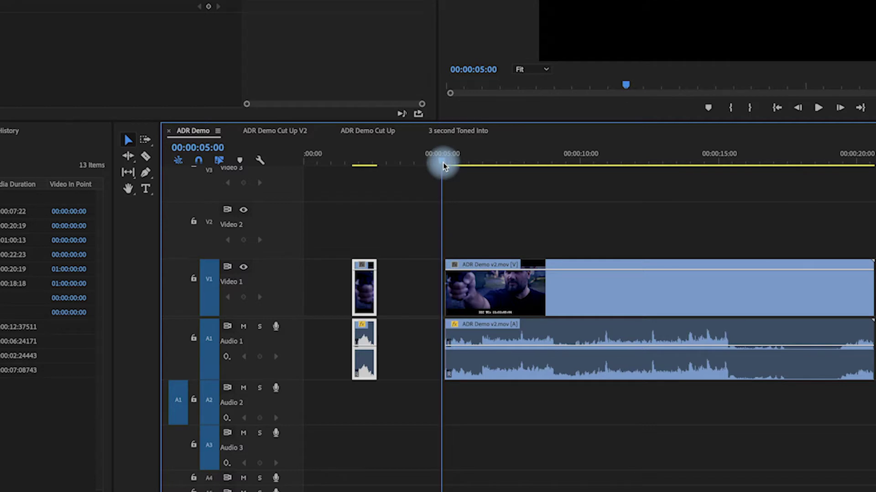
key("space")
key("space")
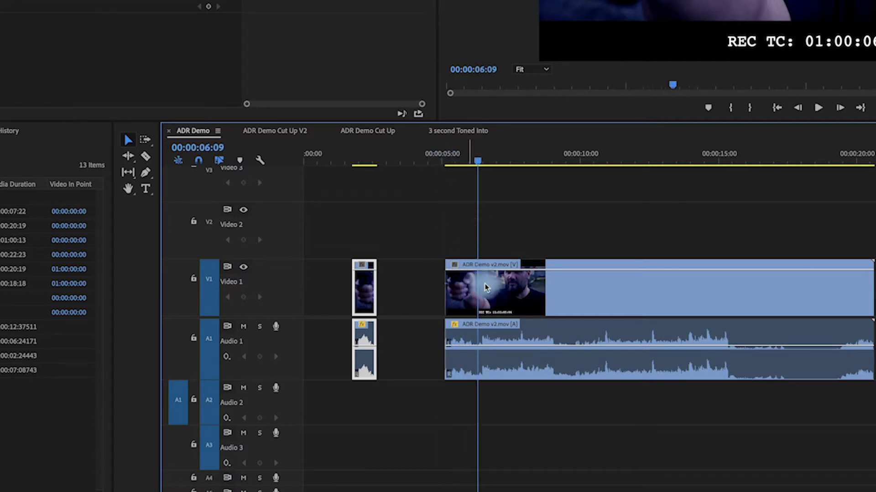
mouse_move(440, 300)
left_mouse_down()
mouse_move(424, 300)
mouse_move(438, 294)
left_mouse_up()
Step: Cut the long ADR Demo v2.mov segment at 00:00:06:09, at 00:00:07:05 and just after 00:00:09:06
key("c")
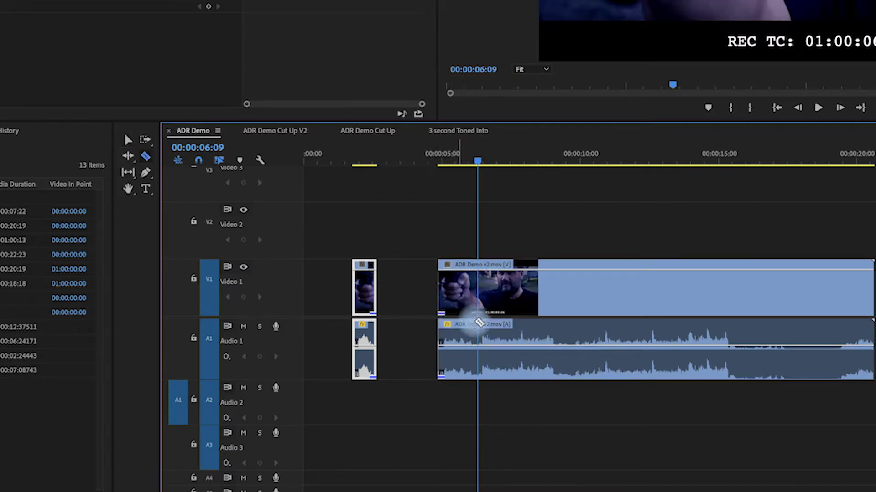
left_click(482, 302)
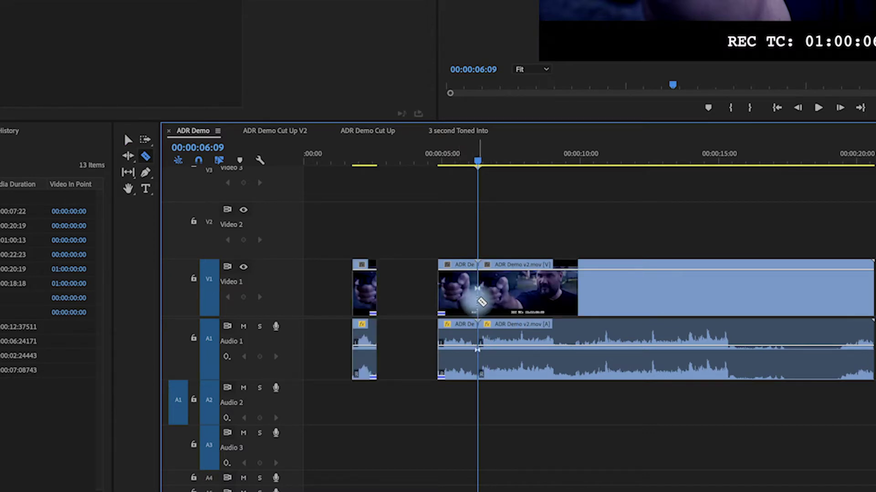
key("space")
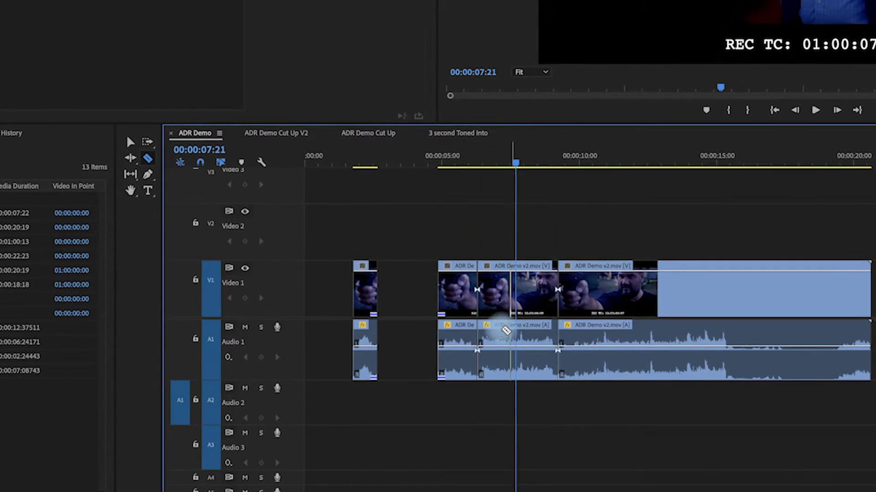
left_click(502, 332)
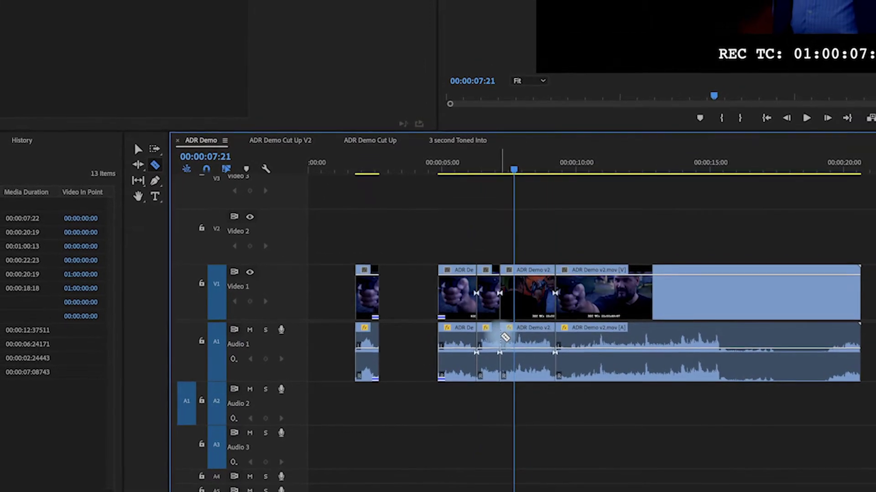
Step: Delete the short segment between the cuts at 00:00:06:09 and 00:00:07:05
key("v")
left_click(491, 312)
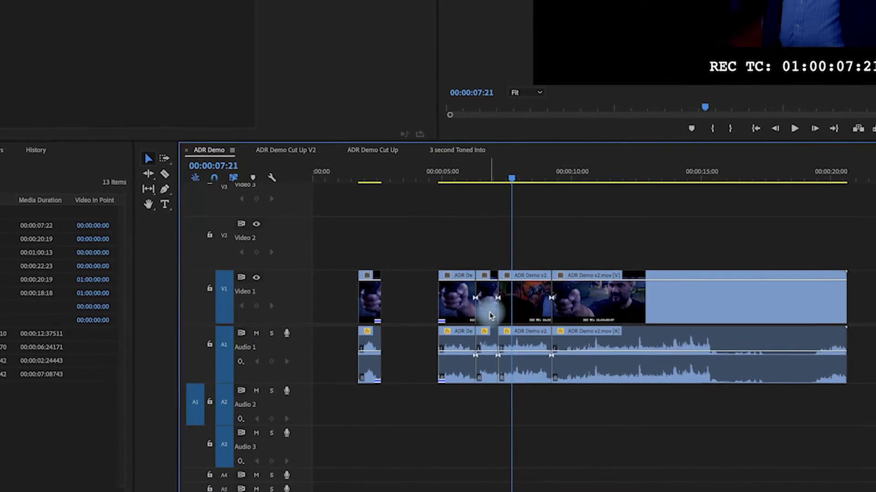
key("Delete")
Step: Play on past the next line and trim the start of the last segment slightly later, leaving a gap before it
key("space")
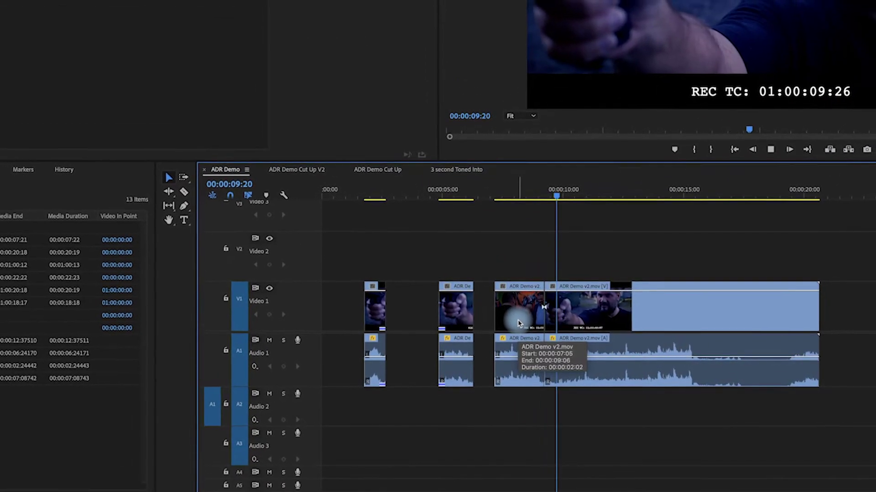
key("space")
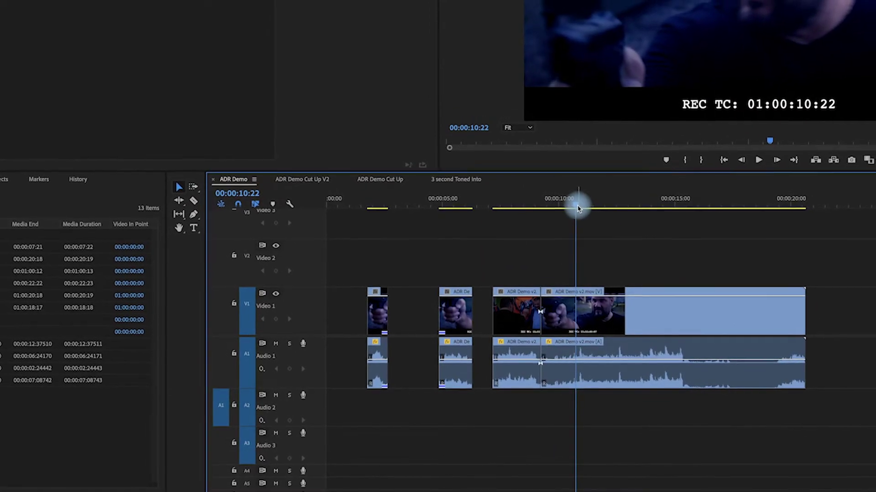
left_click_drag(565, 212, 551, 215)
left_click_drag(535, 366, 540, 366)
left_click(576, 311)
Step: Play the last line through to 00:00:11:24, cut the clip there and delete the remainder after the cut
key("space")
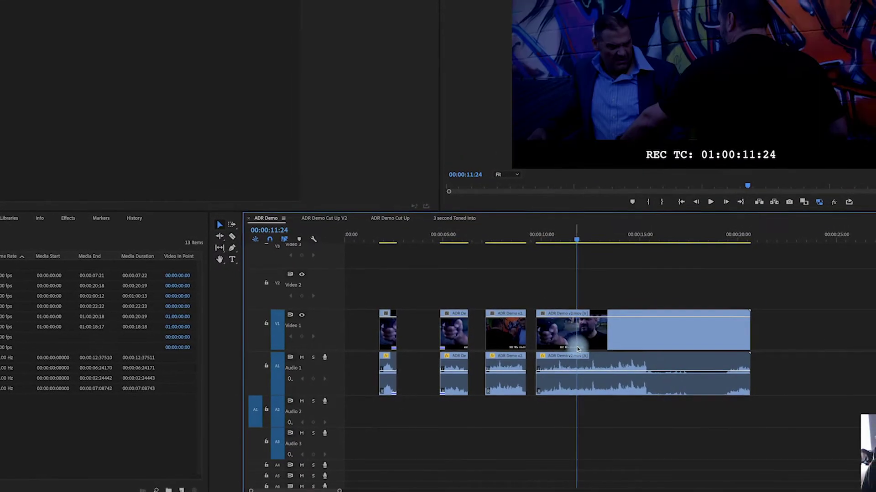
key("c")
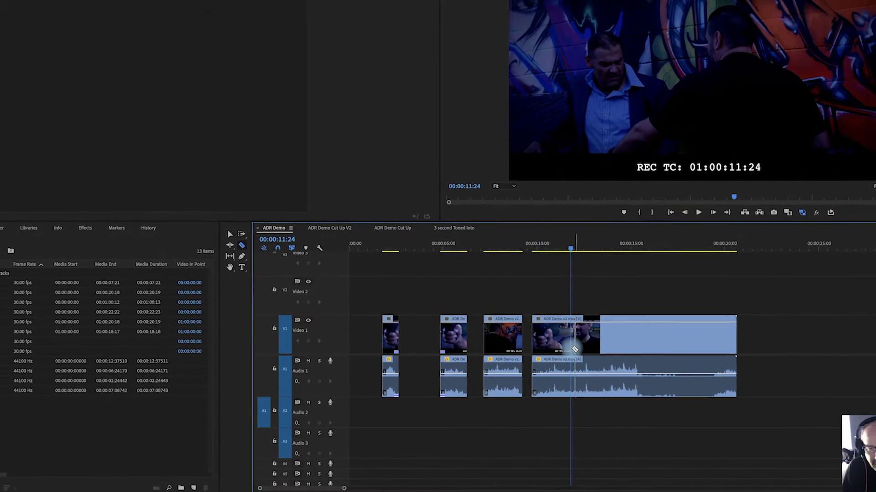
left_click(570, 350)
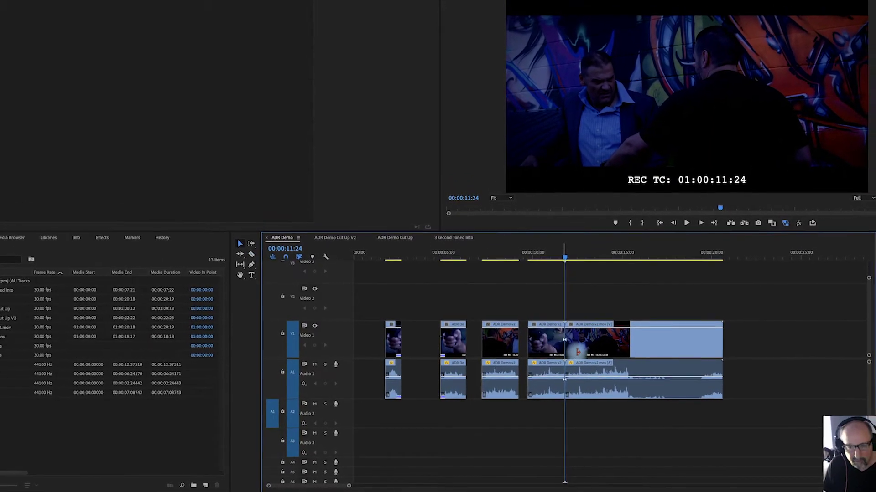
key("v")
left_click(628, 350)
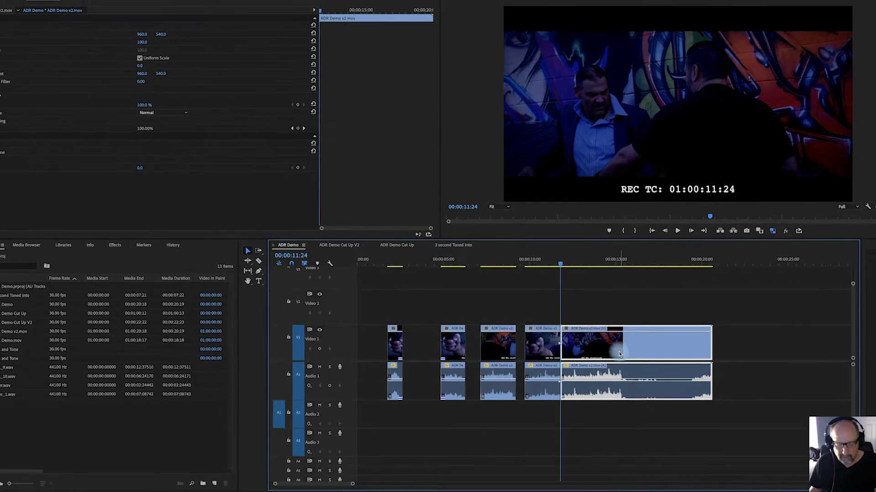
key("Delete")
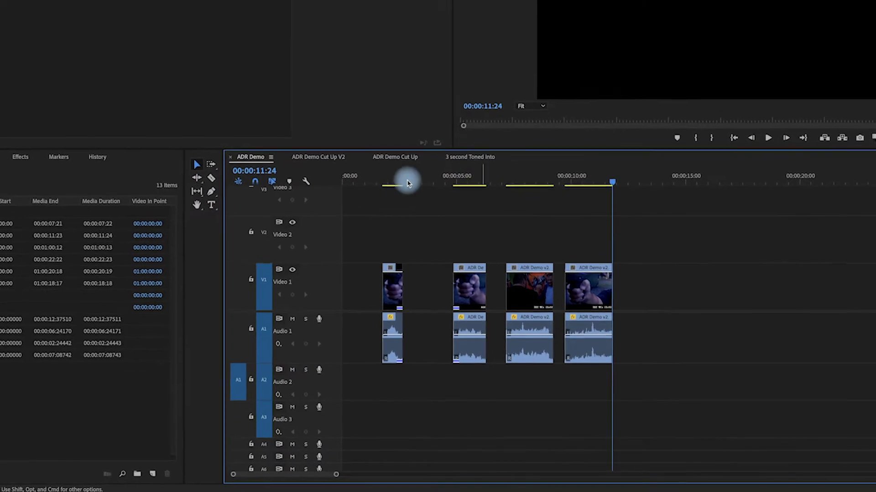
Step: Open the 3 second Toned Into sequence and play its countdown from the start
left_click(449, 142)
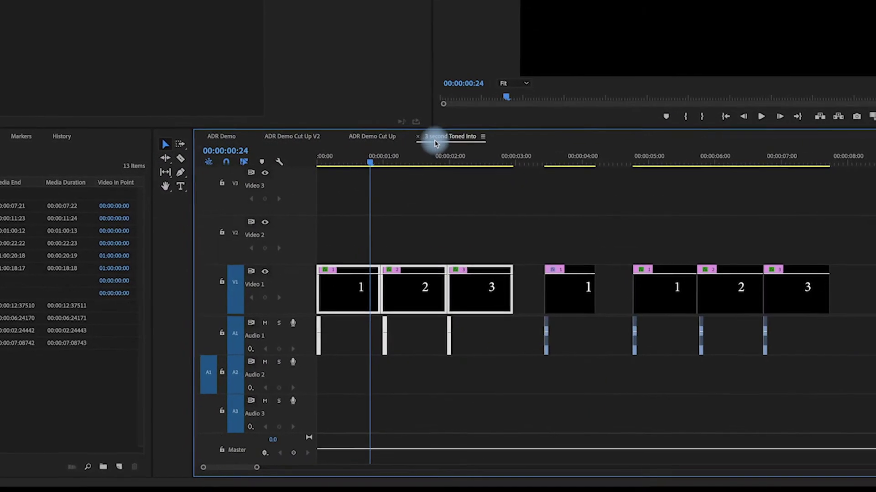
left_click_drag(366, 160, 307, 166)
key("space")
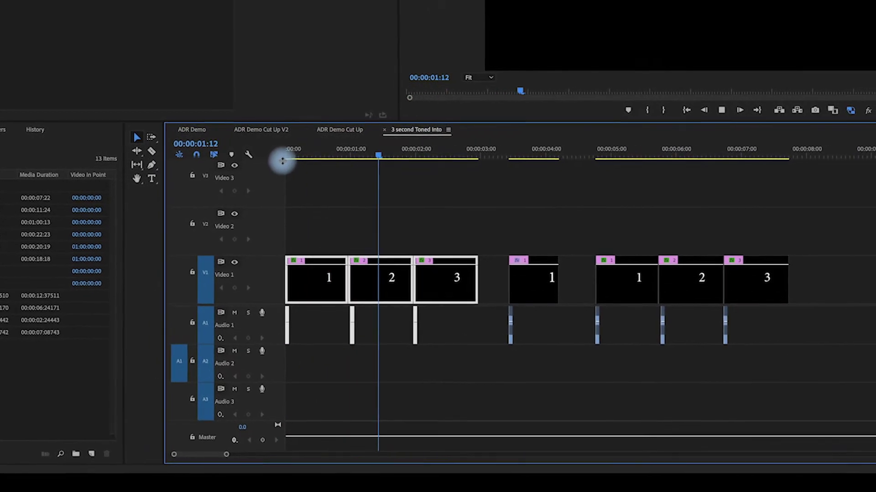
Step: Delete the extra number and tone clips that follow the first 1-2-3 countdown
left_click(544, 276)
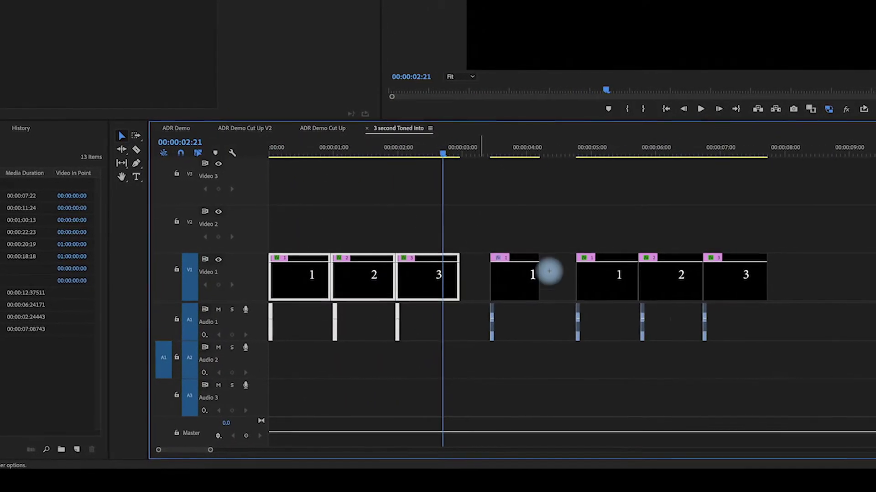
left_click_drag(757, 354, 742, 352)
key("Delete")
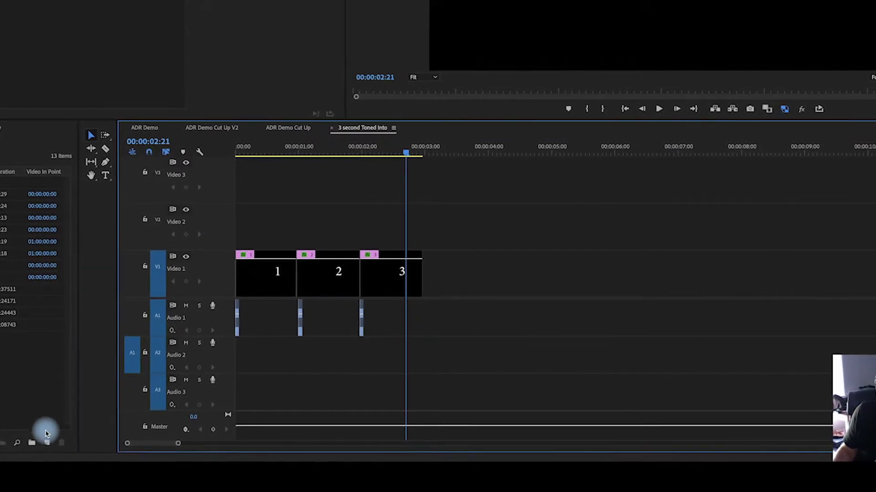
Step: Create a 1920 x 1080, 30 fps, 48000 Hz Bars and Tone item and place it on Video 1 at 00:00:04:08
left_click(41, 442)
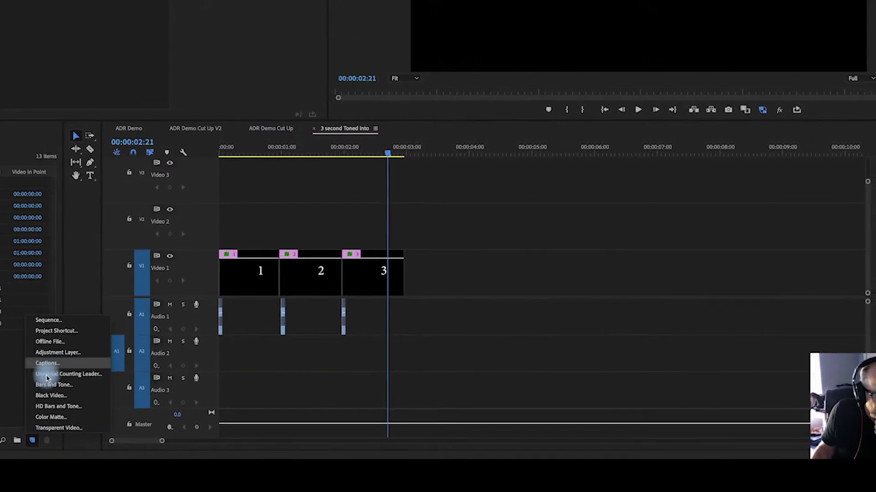
left_click(46, 386)
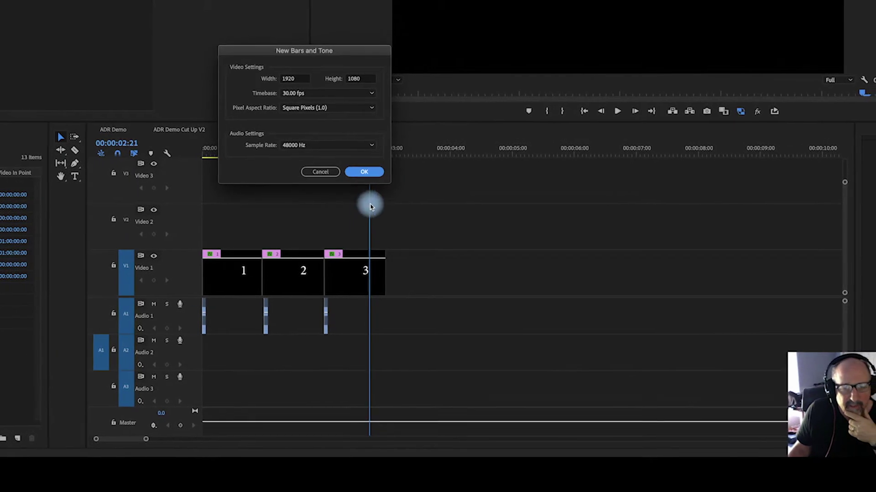
left_click(360, 172)
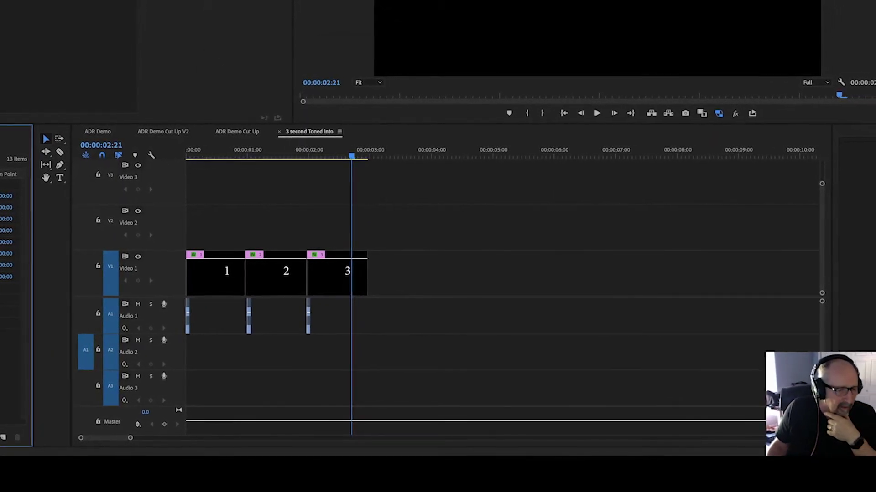
left_click_drag(14, 219, 428, 282)
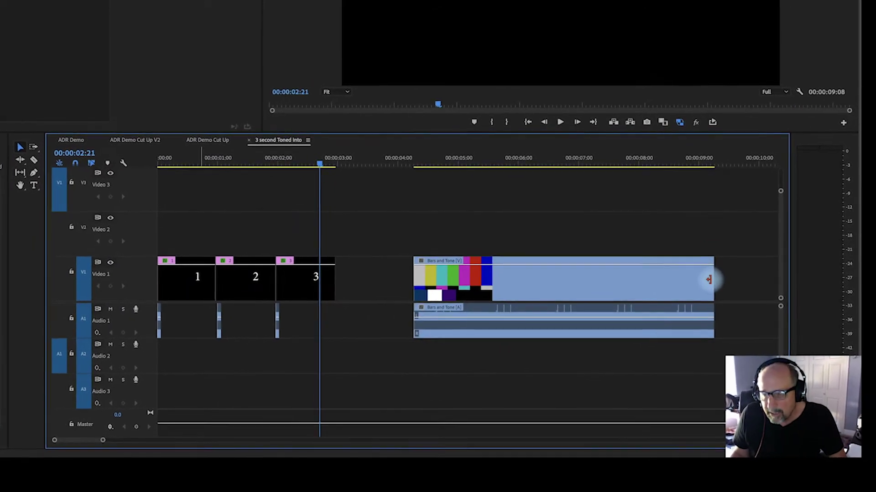
Step: Trim the Bars and Tone clip to two frames and delete its video part, keeping the audio tone
left_click_drag(707, 281, 414, 282)
key("Down")
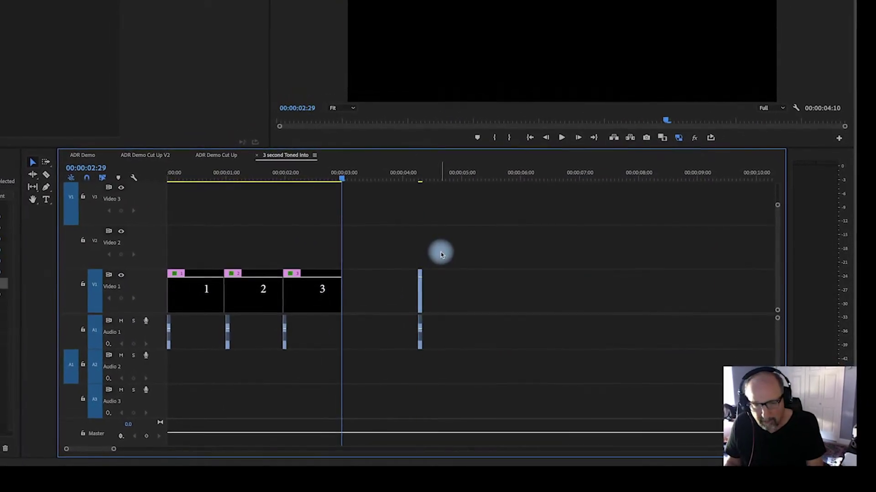
key("Down")
key("Right")
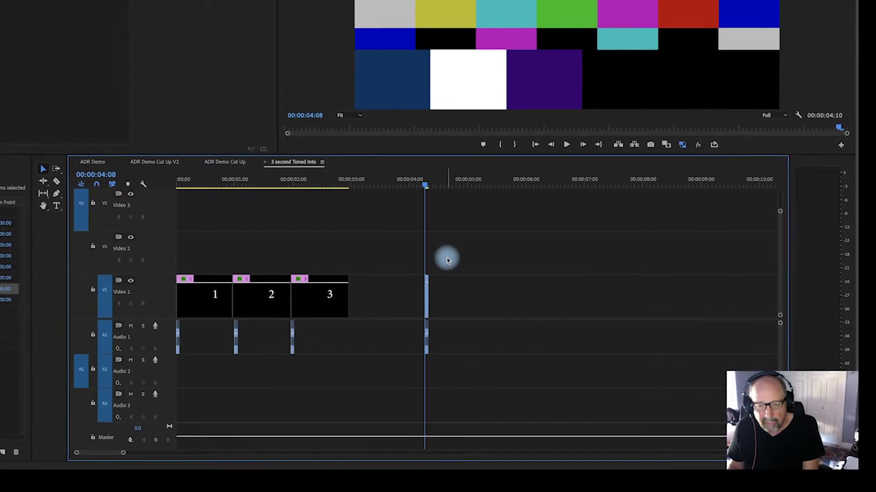
key("Right")
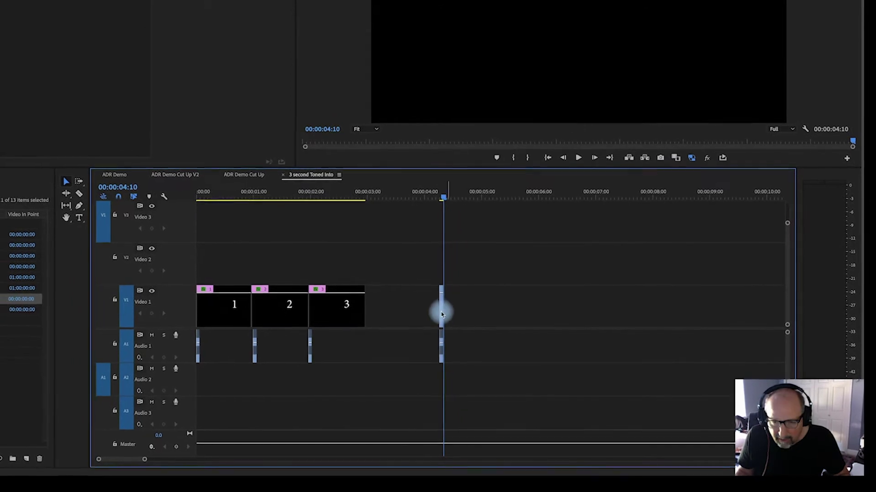
left_click(443, 315)
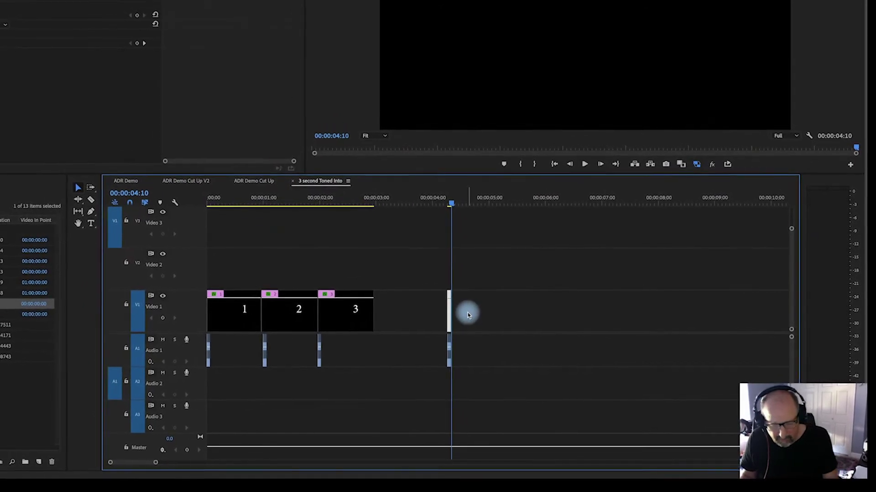
key("Delete")
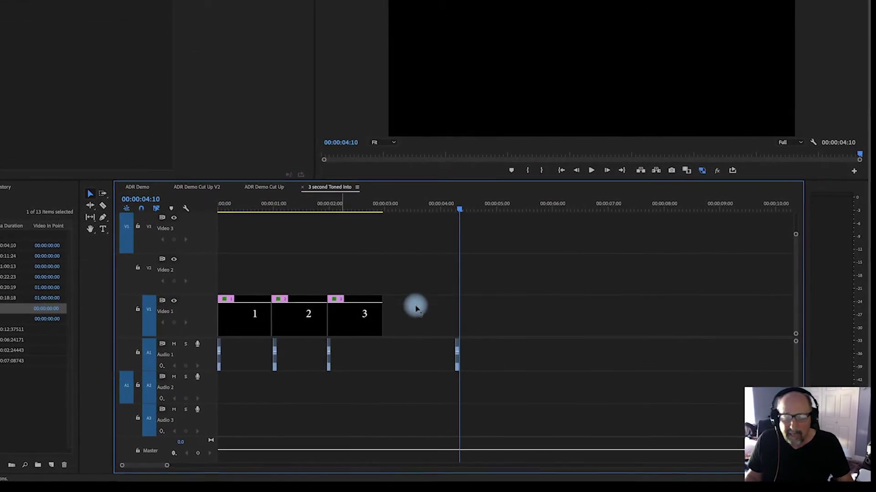
Step: Add a text graphic reading 1 above the tone at 00:00:04:08 and centre-align its text
key("Left")
key("Left")
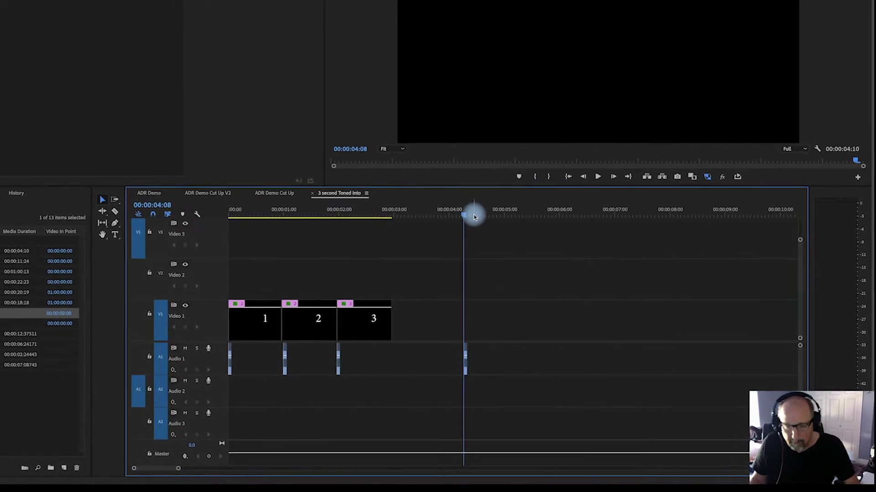
left_click(130, 242)
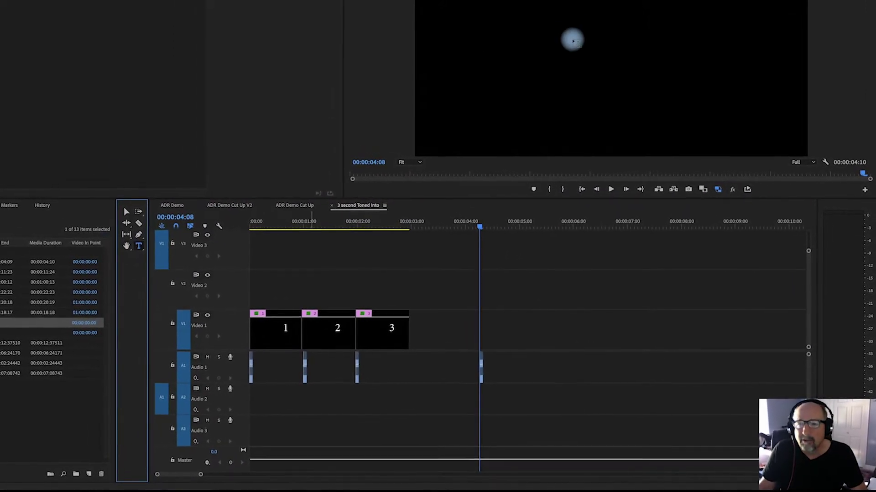
left_click_drag(562, 18, 655, 94)
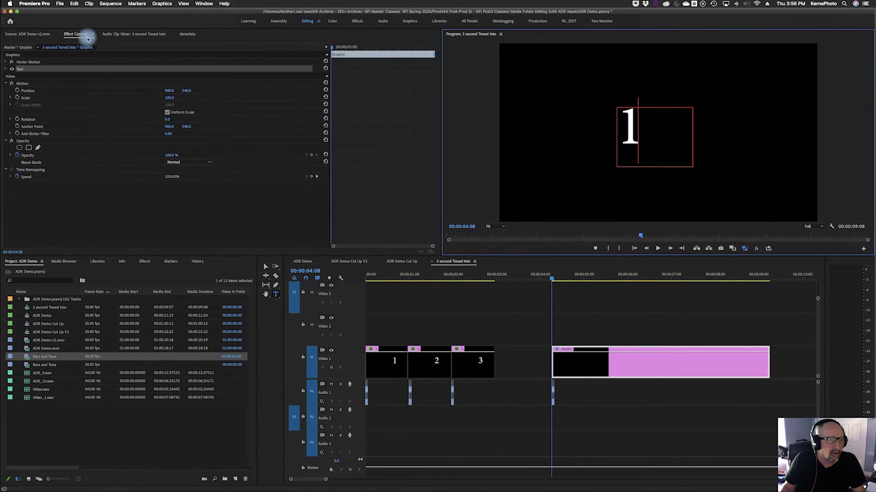
left_click(6, 68)
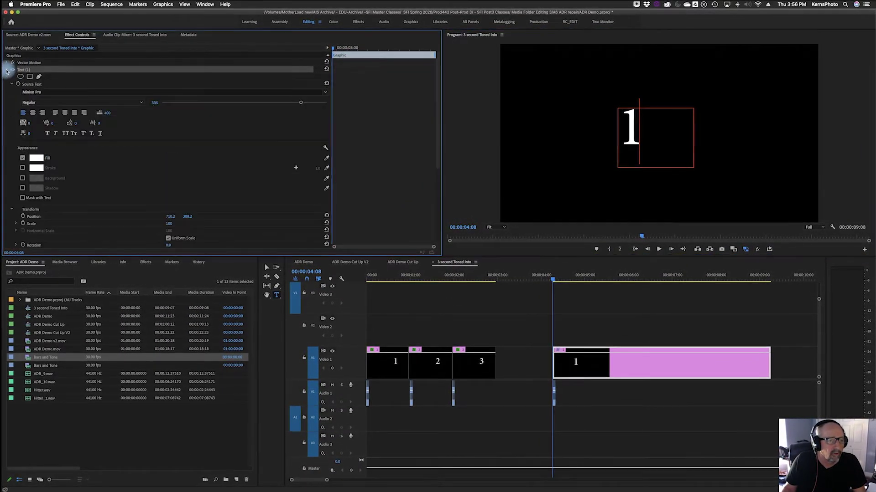
left_click(34, 114)
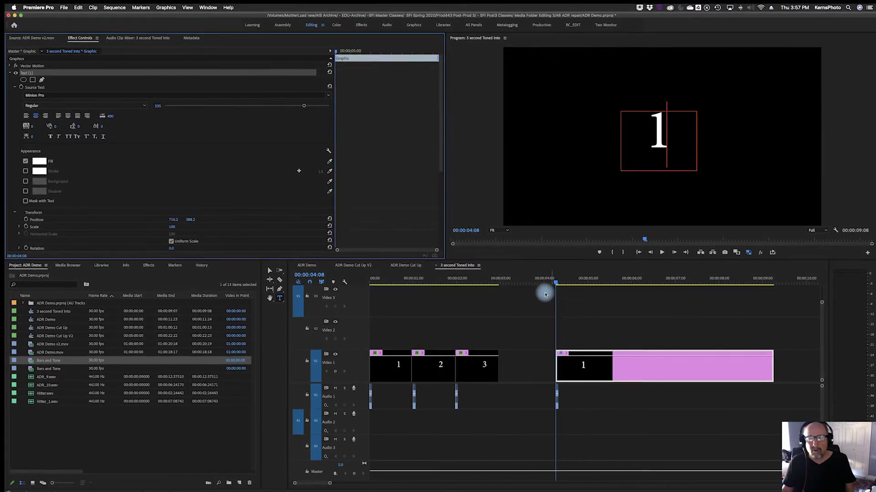
Step: Shorten the new number 1 graphic to a duration of 00:00:01:00 and play back the countdown
left_click(562, 299)
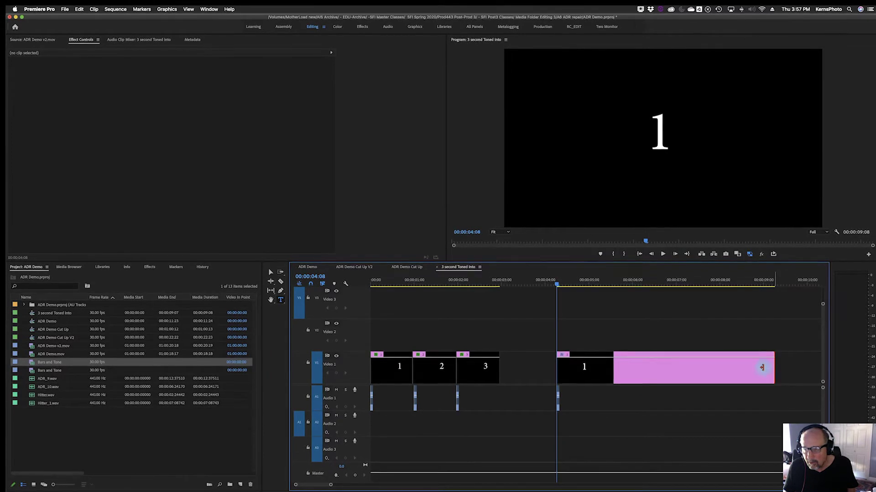
left_click_drag(761, 368, 714, 369)
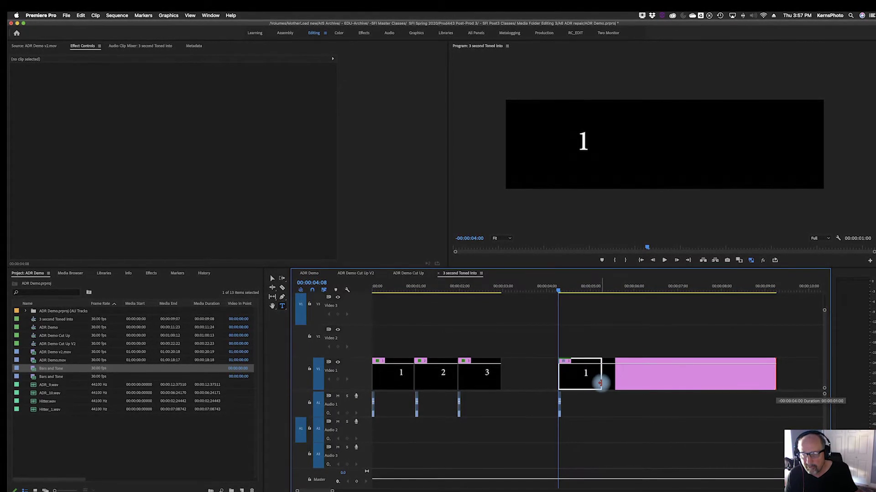
left_click_drag(600, 383, 601, 383)
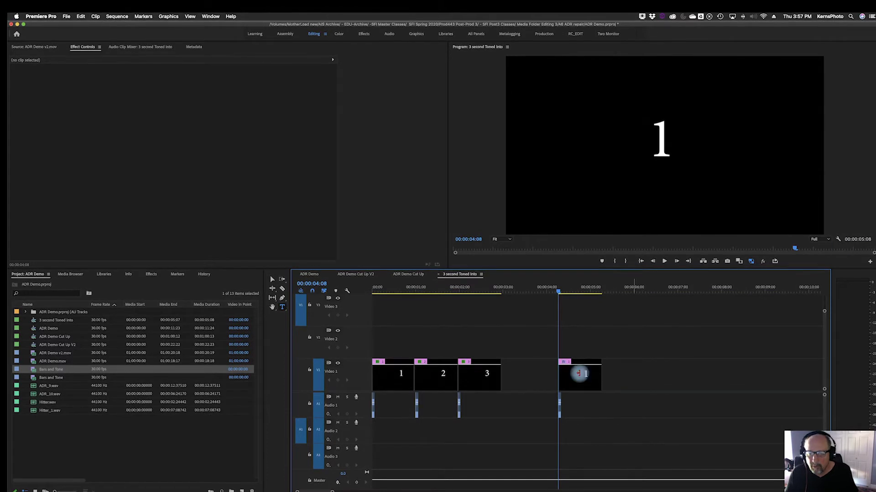
left_click(577, 381)
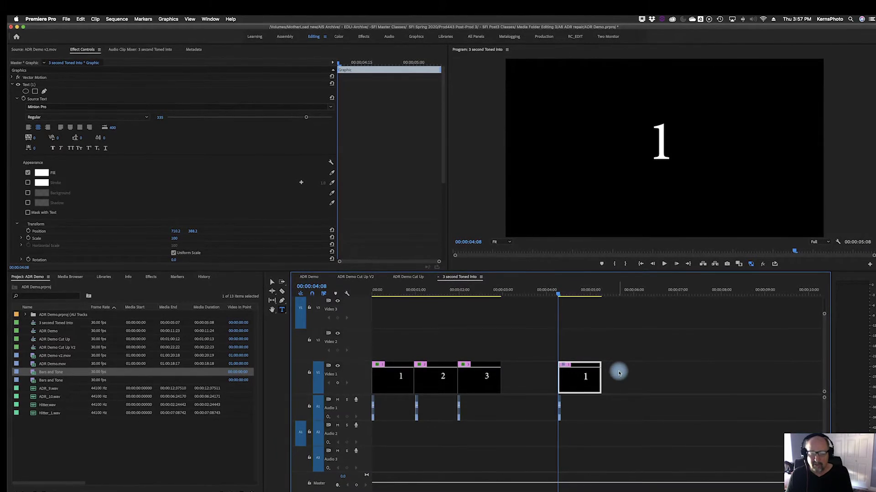
key("space")
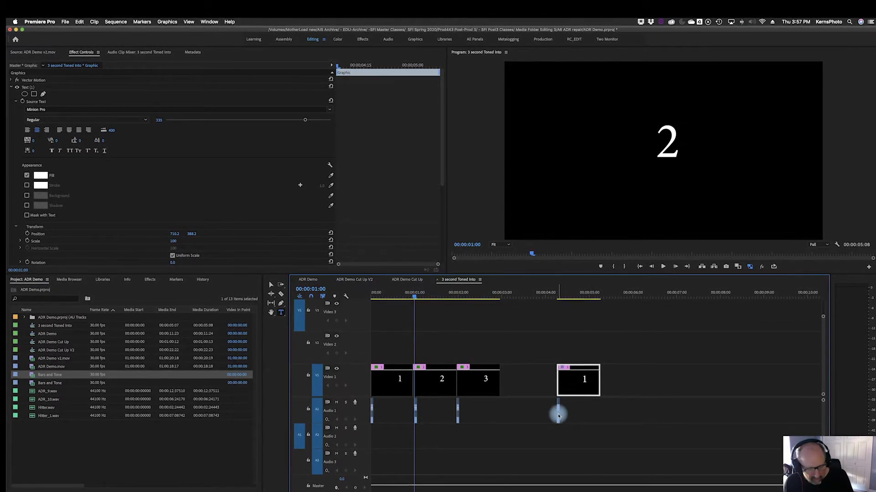
Step: Duplicate the number 1 graphic and its tone twice, placing three one-second pairs end to end from 00:00:04:08
left_click_drag(558, 416, 612, 417)
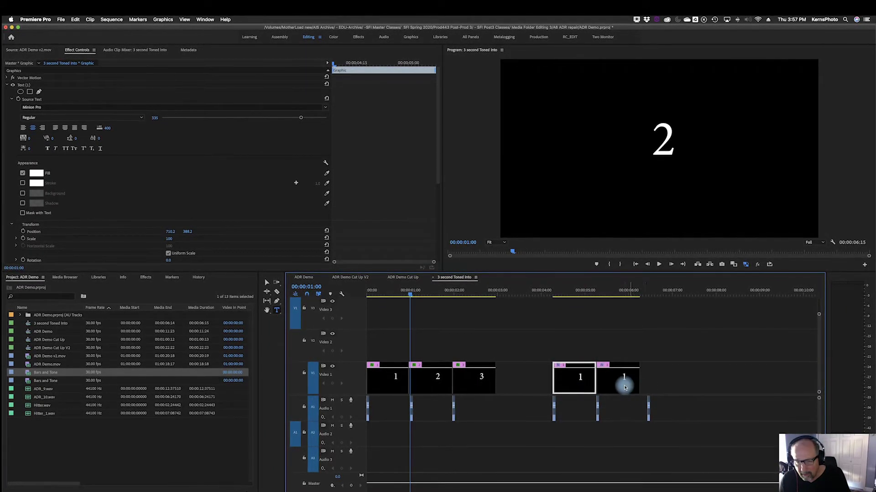
left_click_drag(634, 386, 662, 411)
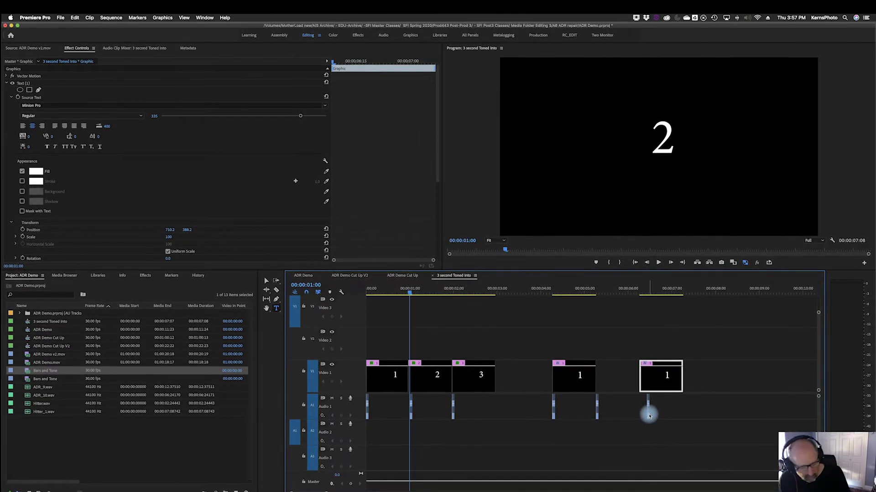
key("super+z")
left_click(626, 386)
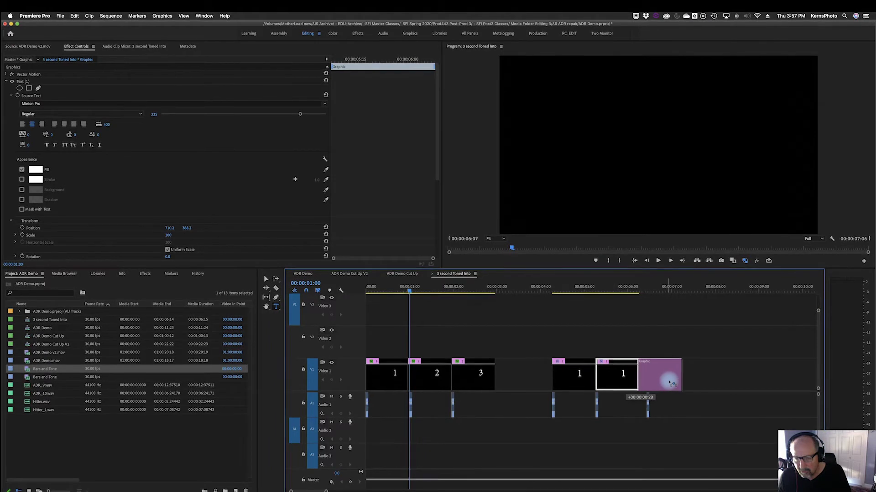
left_click(647, 409)
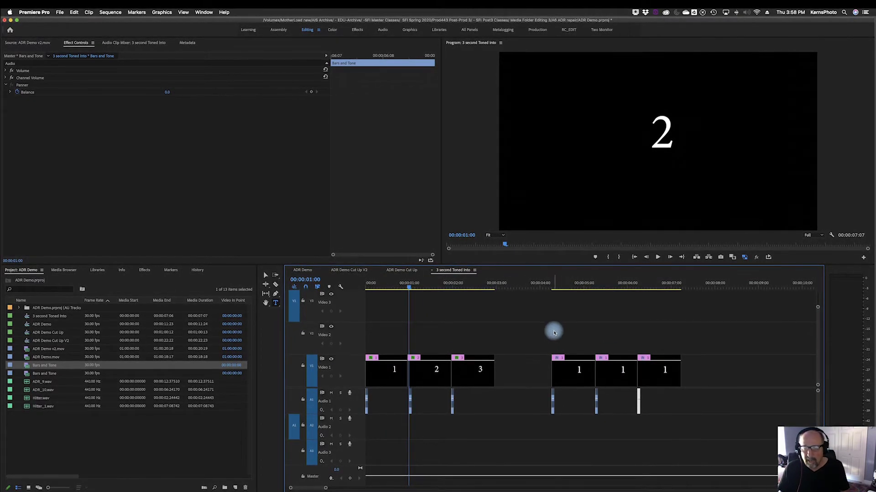
Step: Group the three number 1 graphics with their tones and place a copy of the group at about 00:00:07:16
left_click_drag(550, 332, 697, 441)
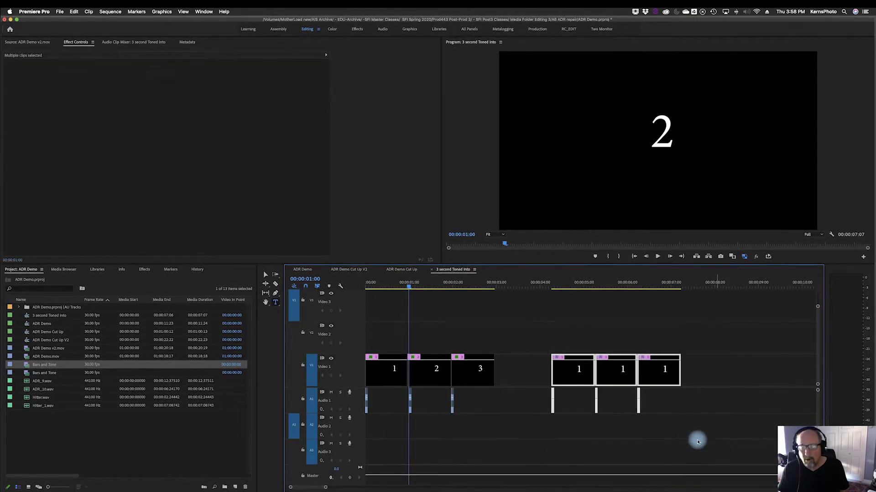
right_click(609, 378)
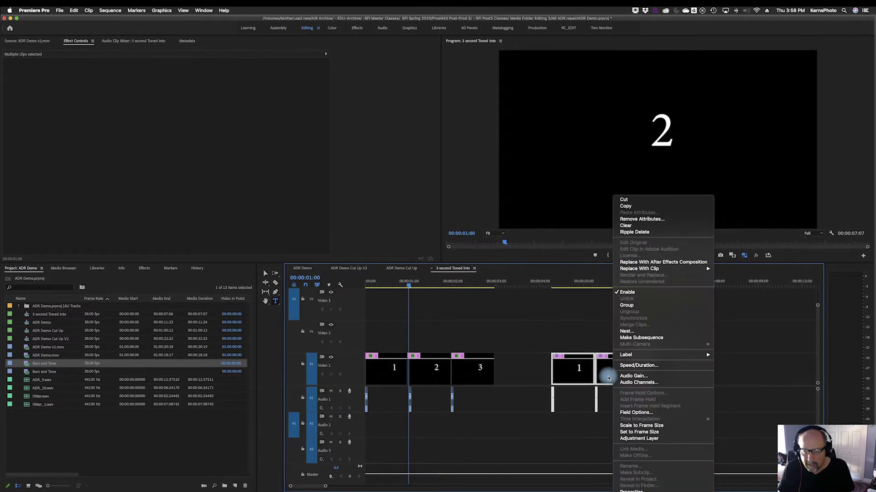
left_click(631, 305)
left_click(705, 392)
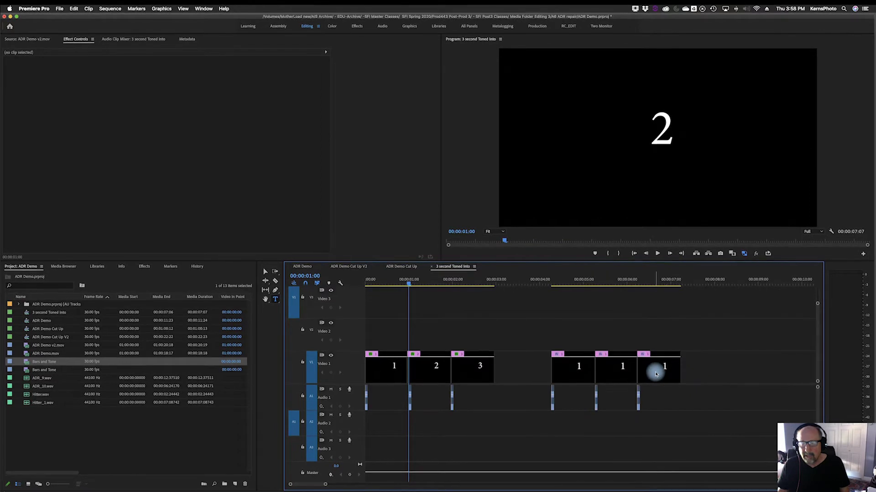
left_click(650, 375)
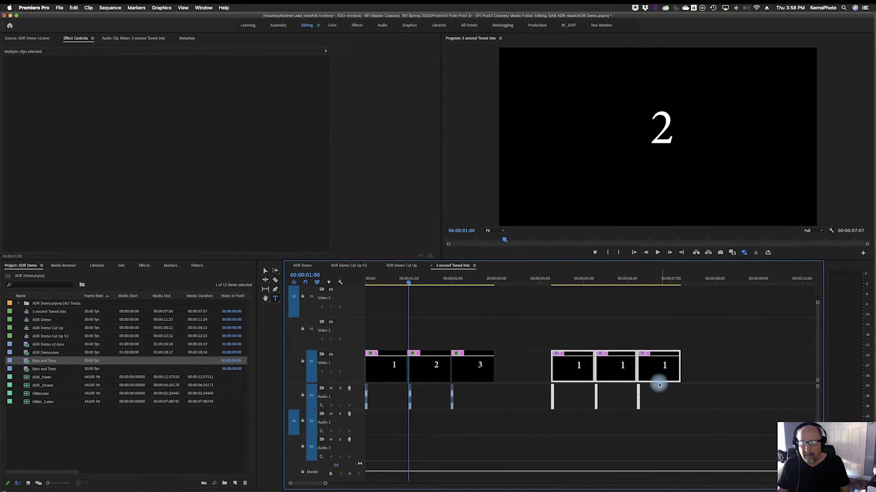
left_click_drag(658, 365, 774, 436)
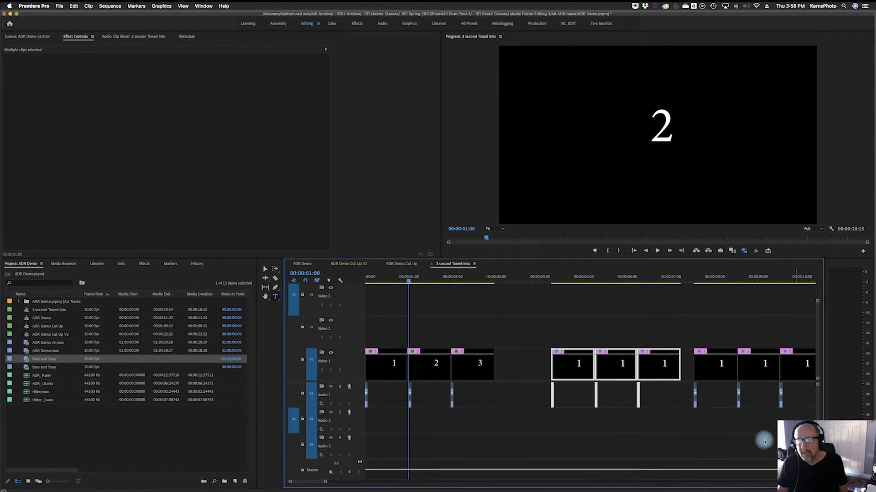
Step: Open the ADR Demo Cut Up sequence and play its countdown and first dialogue cuts from the start
left_click(405, 264)
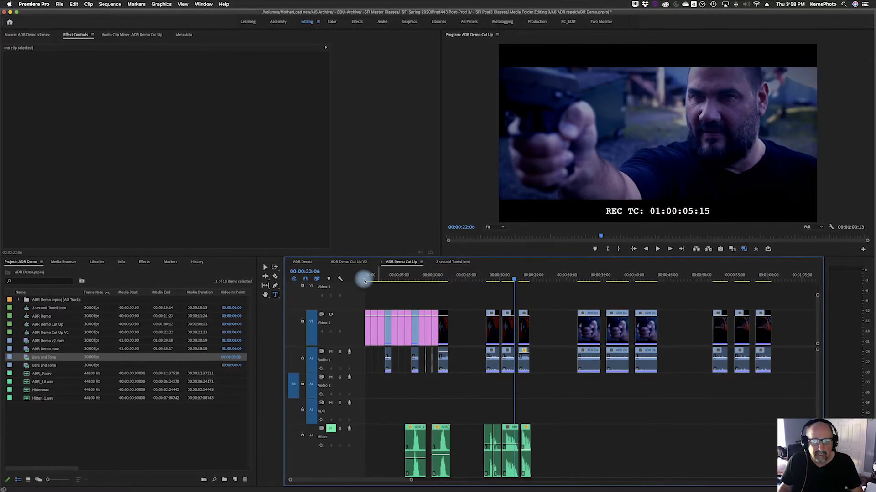
left_click(364, 280)
key("space")
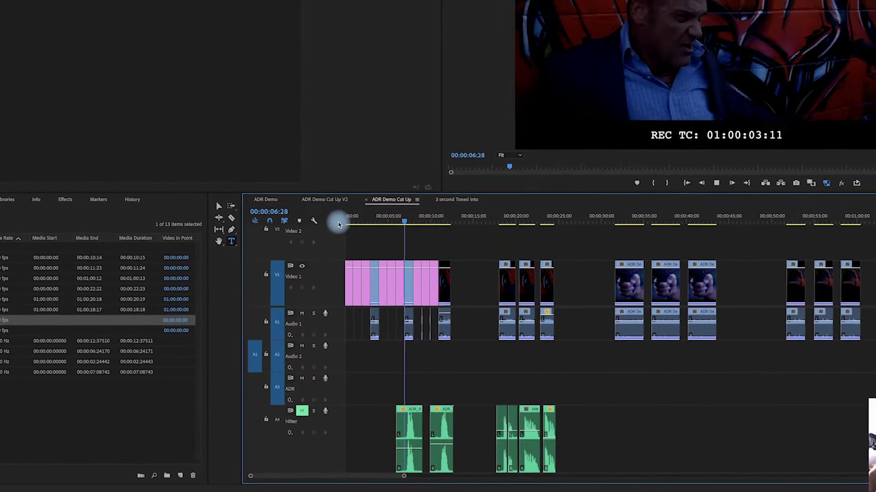
key("space")
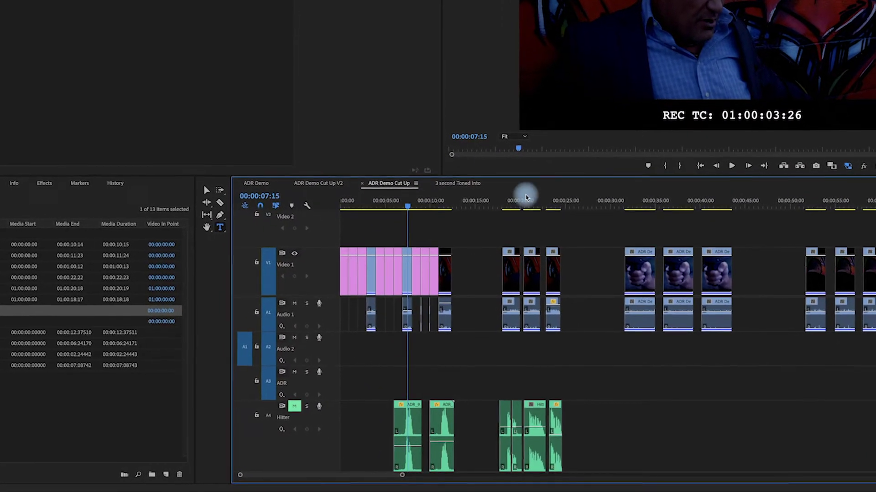
Step: Play the second group of dialogue cuts from 00:00:18:07, and return the playhead to 00:00:00:00
left_click(505, 200)
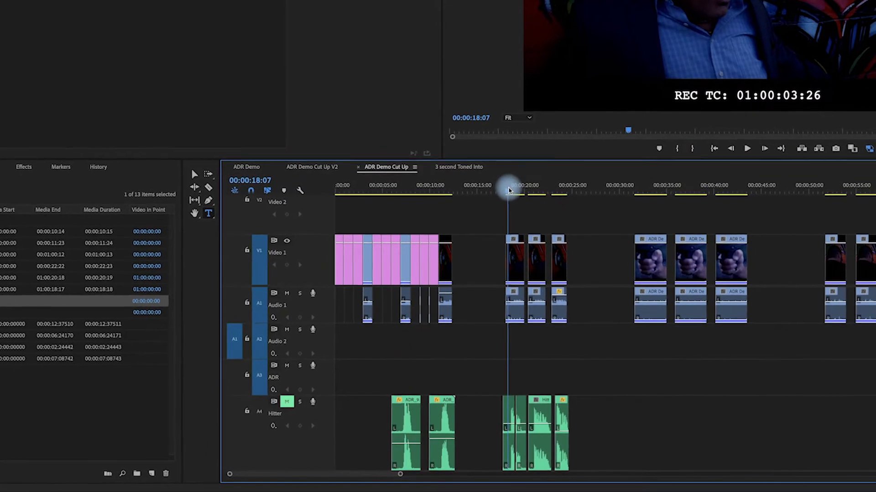
key("space")
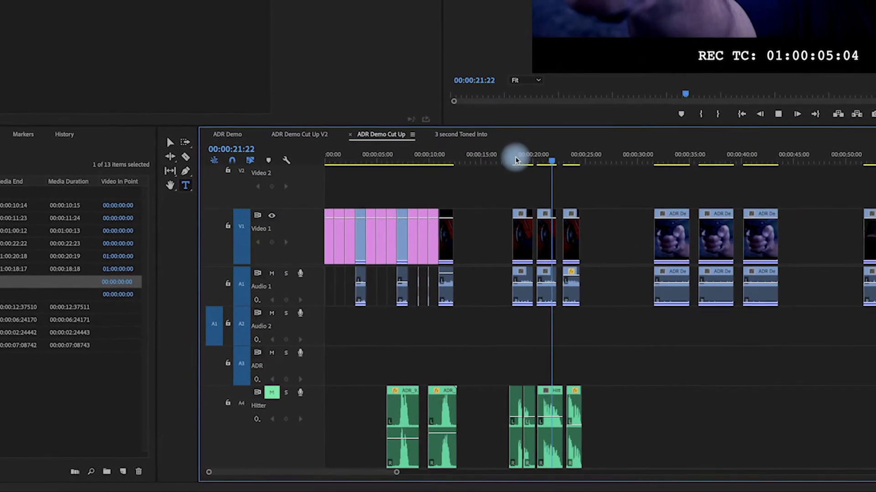
key("space")
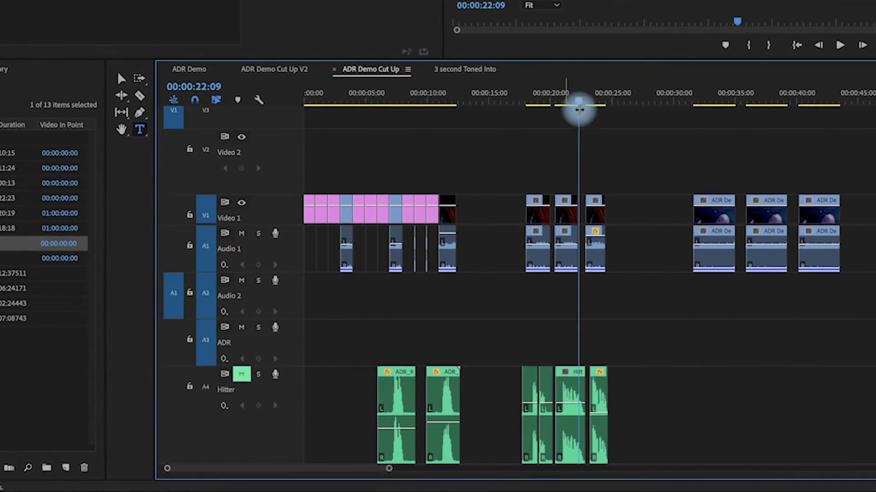
left_click_drag(579, 110, 283, 94)
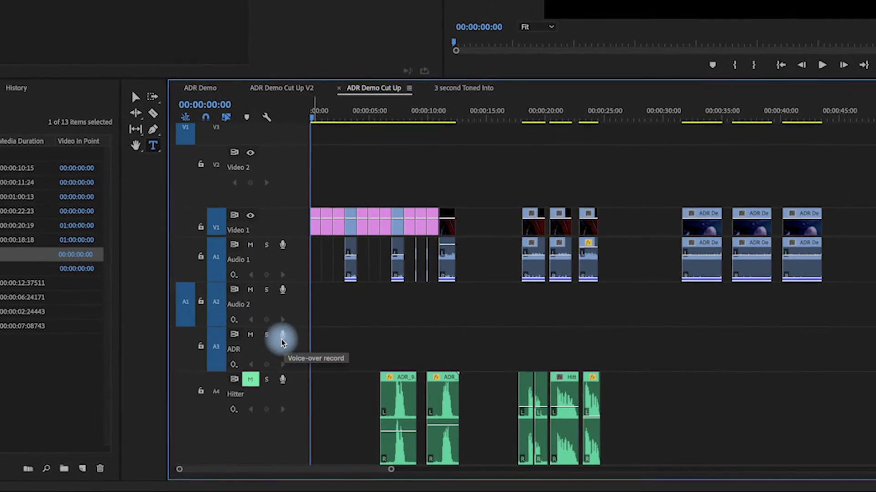
Step: Check the ADR track's header controls in the Button Editor for the voice-over record control, and accept the layout
right_click(267, 360)
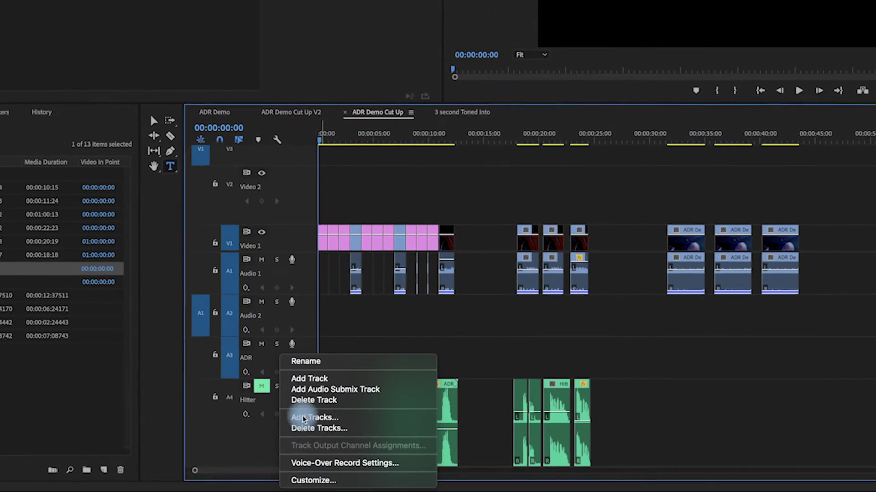
key("Escape")
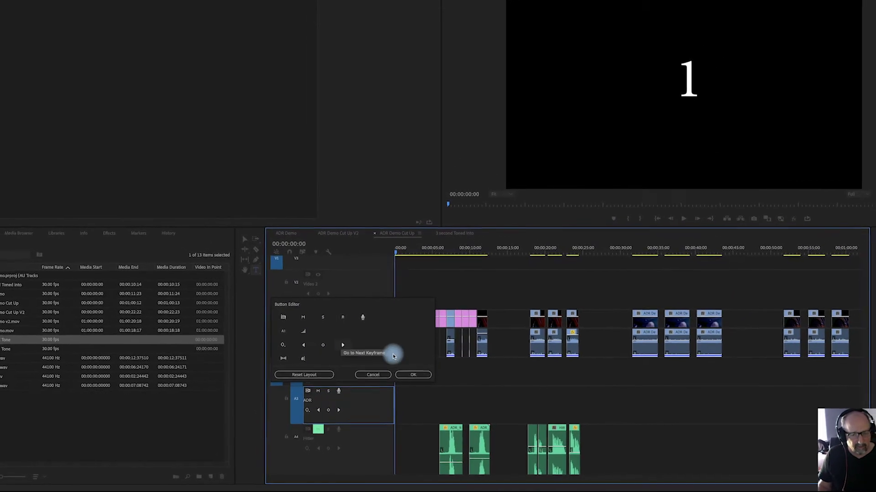
left_click(417, 378)
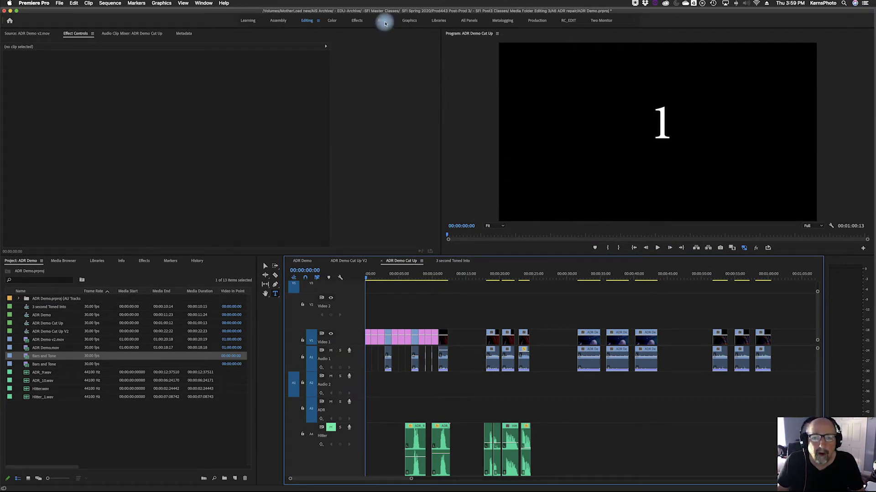
Step: Switch to the Audio workspace and turn off Countdown Sound Cues in the ADR track's voice-over record settings
left_click(383, 23)
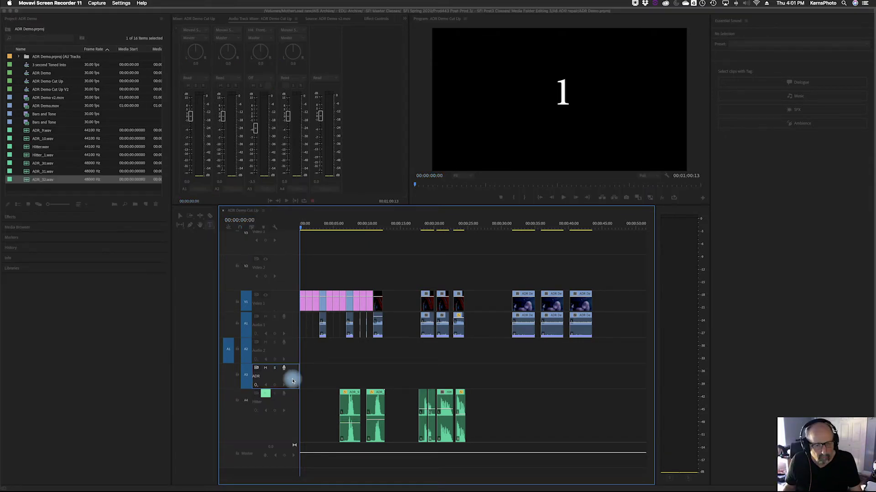
left_click(292, 379)
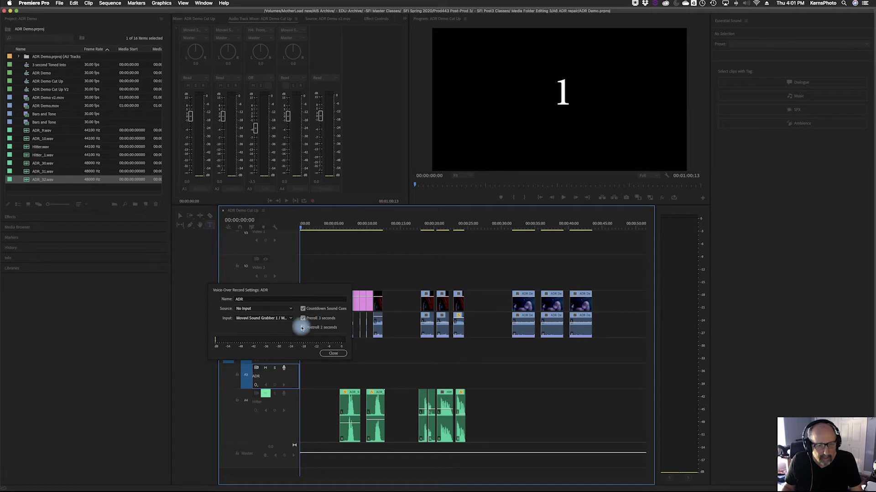
left_click(303, 310)
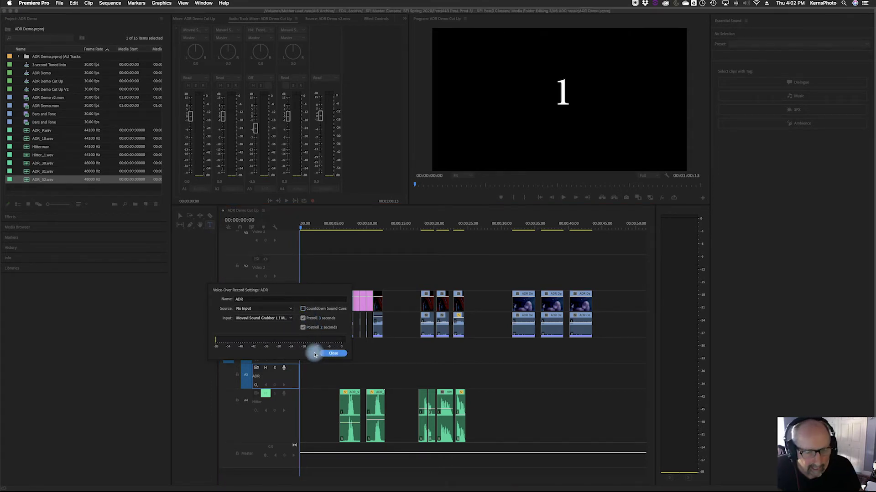
left_click(332, 354)
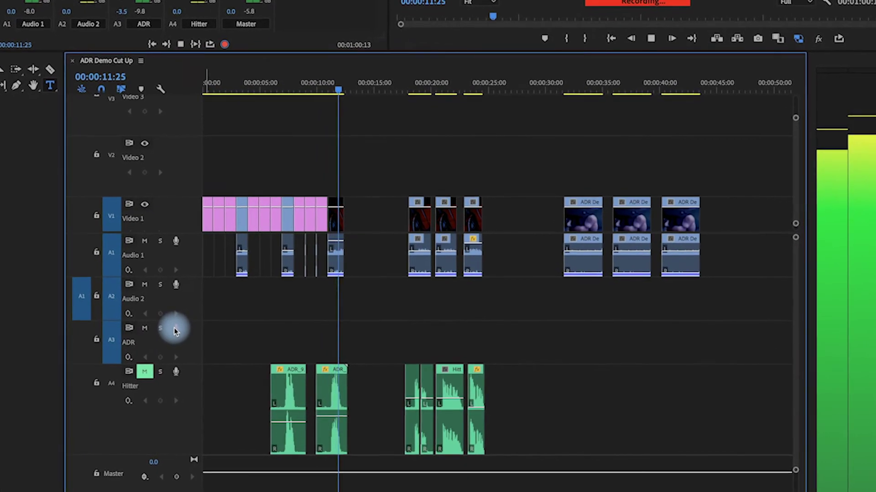
Step: Record a voice-over take on the ADR track up to 00:00:12:09, and play it back with Audio 1 muted
left_click(176, 329)
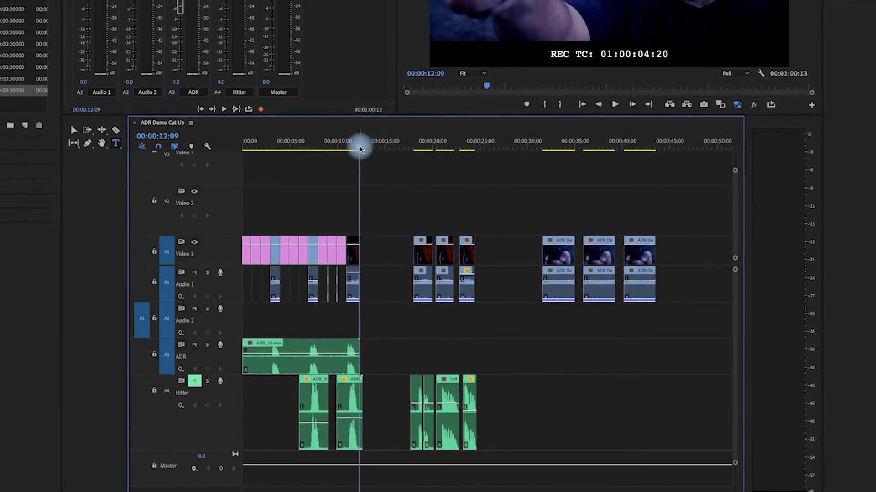
left_click_drag(359, 150, 265, 155)
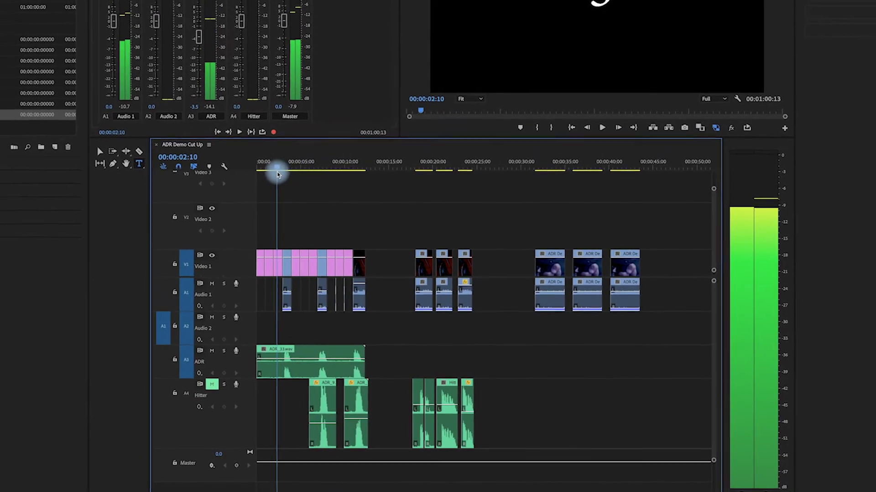
left_click(211, 283)
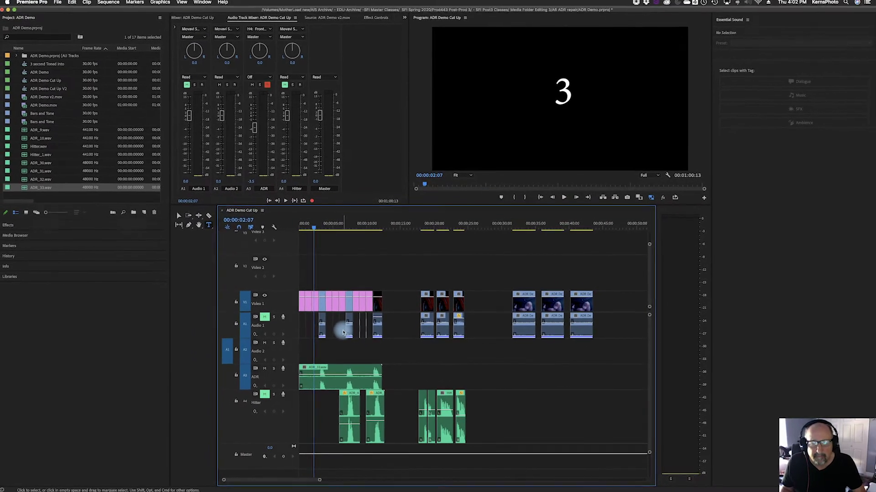
key("space")
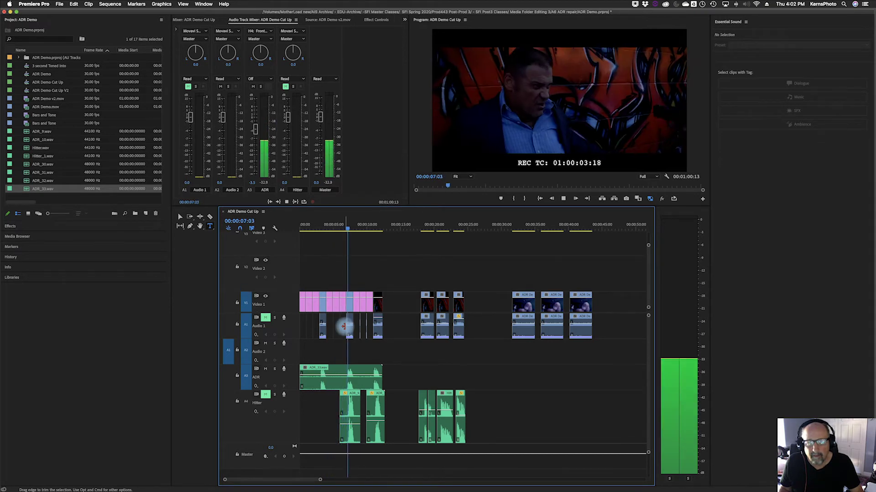
key("space")
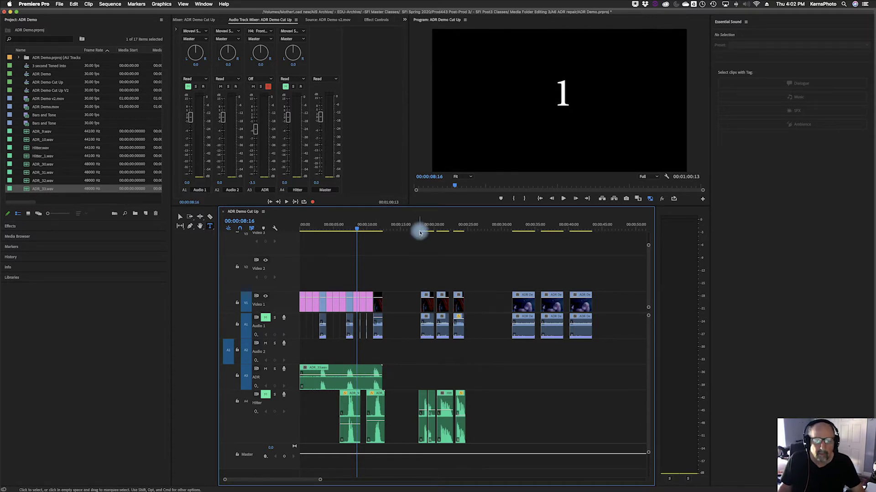
Step: Unmute Audio 1 and play the first cut of the second dialogue group from about 00:00:18:00
key("space")
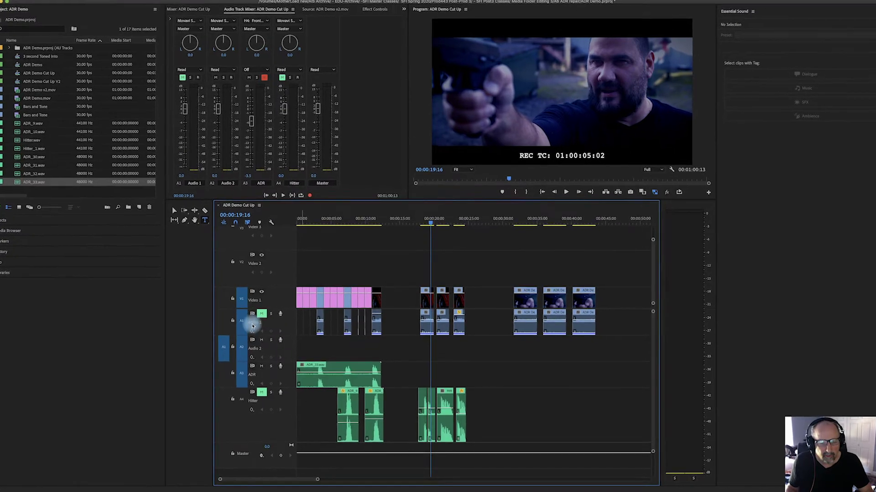
left_click_drag(430, 211, 416, 209)
key("space")
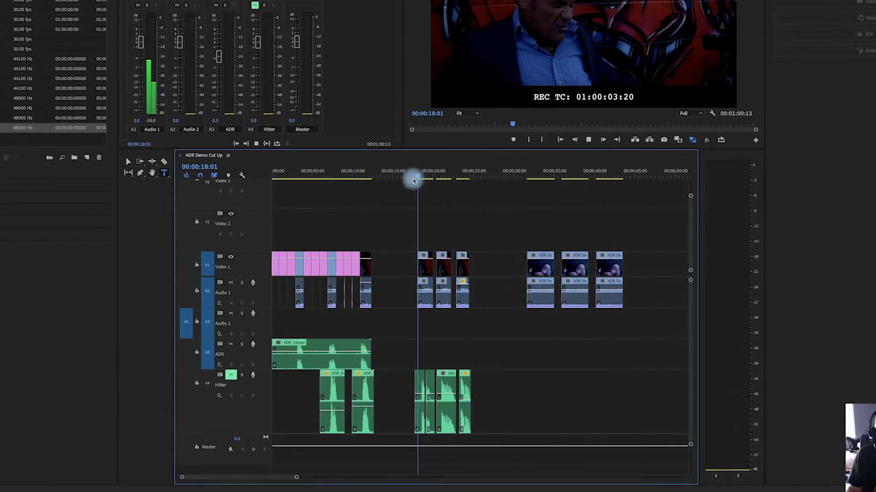
key("space")
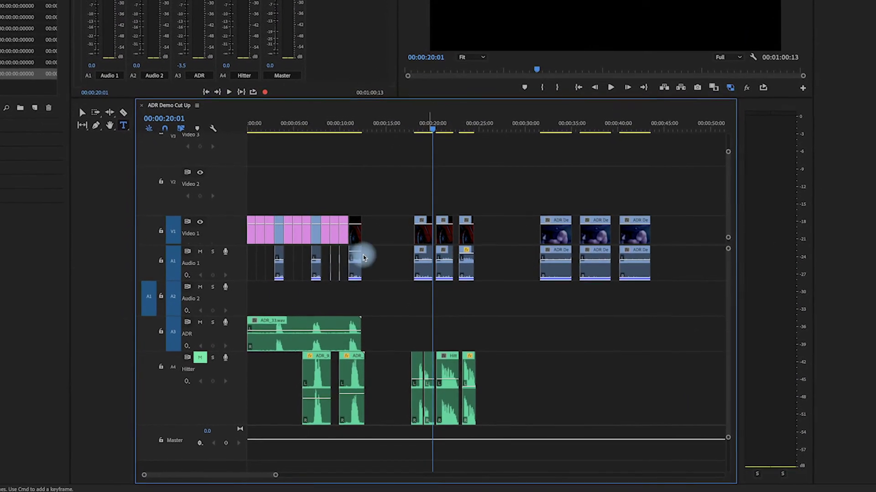
Step: Move the playhead to 00:00:17:15 and turn on Countdown Sound Cues in the ADR track's voice-over record settings
left_click_drag(436, 129, 411, 121)
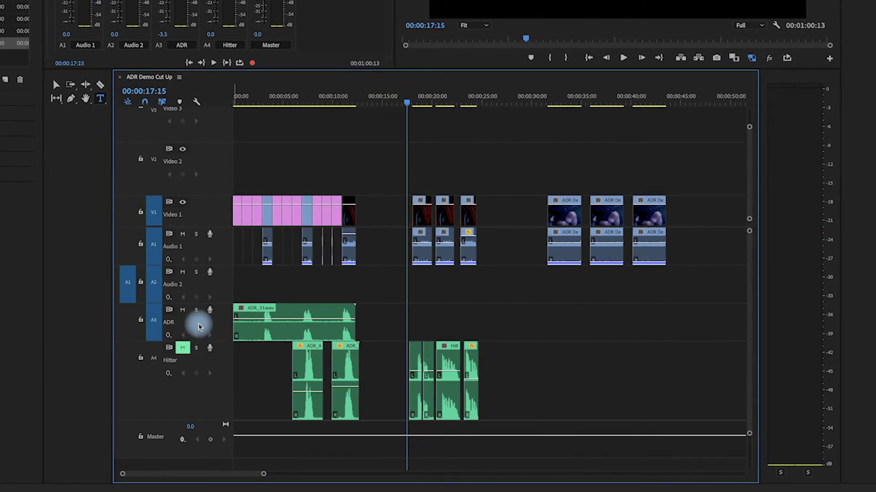
right_click(199, 327)
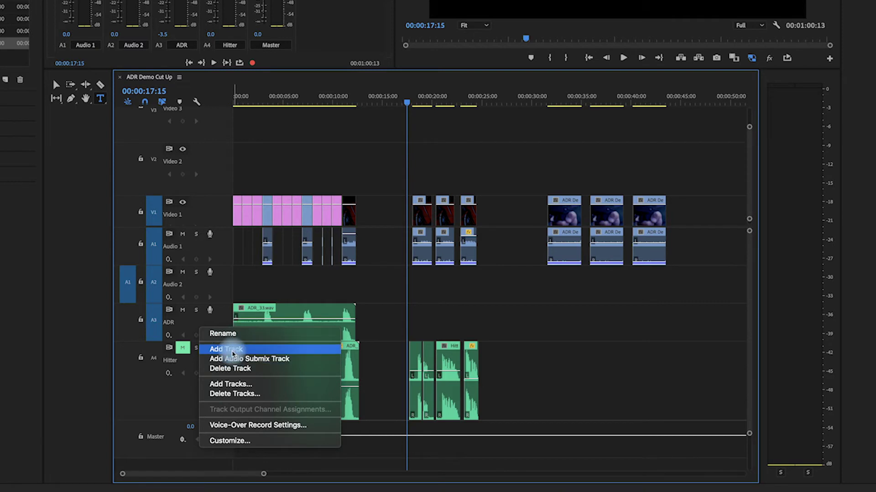
left_click(245, 426)
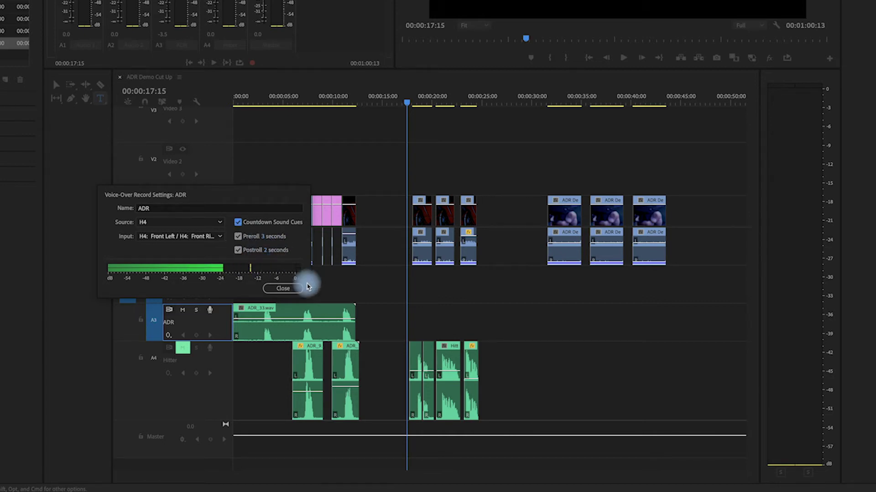
left_click(283, 290)
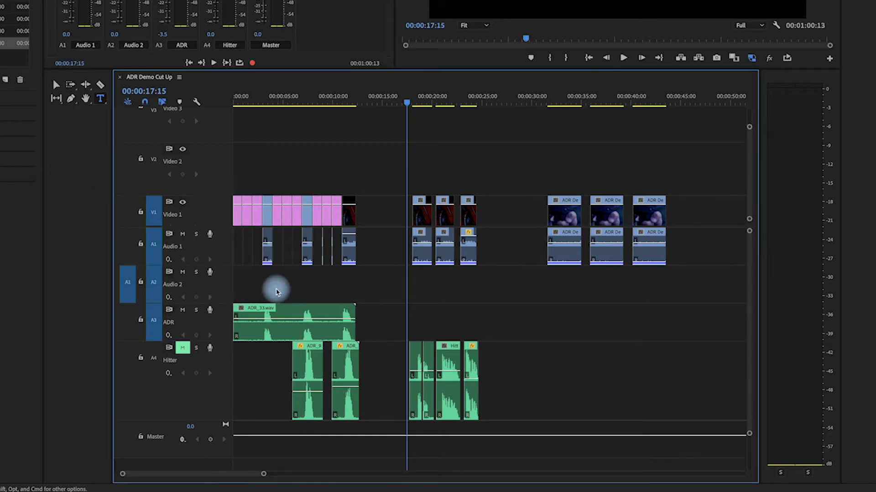
Step: Move the playhead to 00:00:18:01 and try to record a voice-over take on the ADR track up to 00:00:24:17
left_click(411, 104)
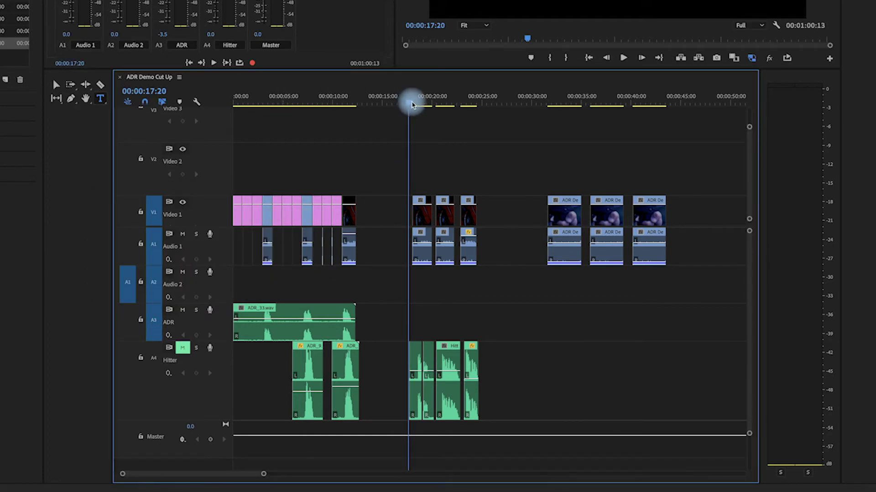
left_click_drag(411, 104, 412, 104)
left_click(415, 212)
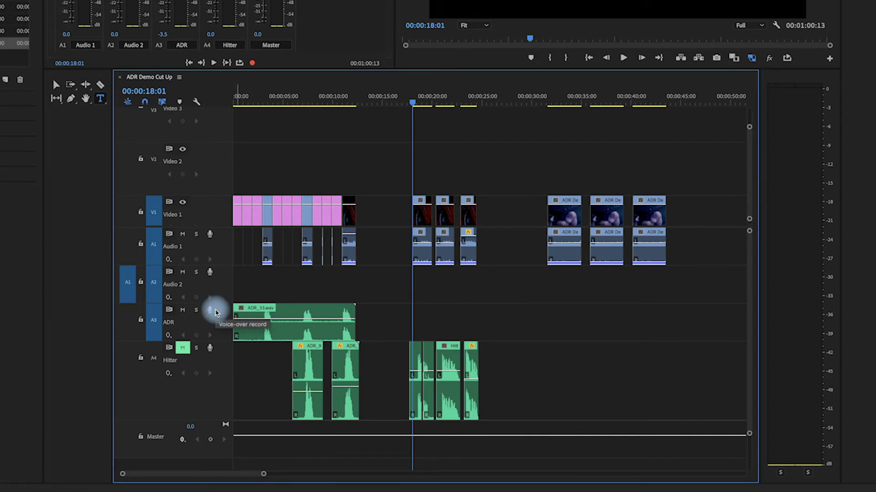
left_click(216, 313)
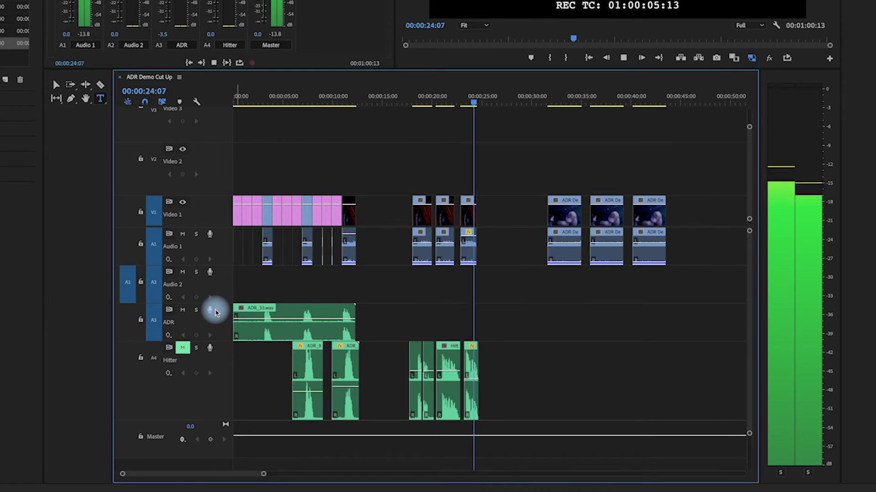
left_click(216, 312)
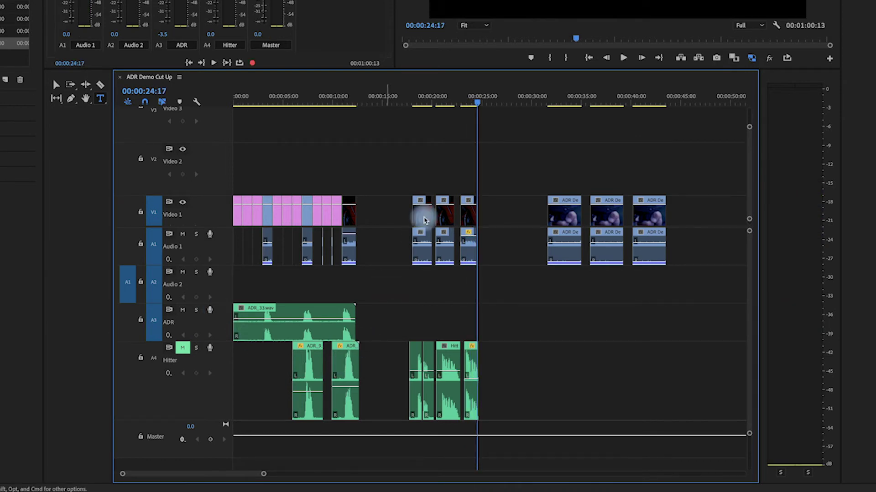
Step: Return the playhead to 00:00:18:02 and record a voice-over take on the Audio 2 track up to 00:00:25:26
key("shift+Left")
key("shift+Left")
key("shift+Left")
key("shift+Left")
key("shift+Left")
key("shift+Left")
key("shift+Left")
key("shift+Left")
key("shift+Left")
key("shift+Left")
key("shift+Left")
key("shift+Left")
key("shift+Left")
key("shift+Left")
key("shift+Left")
key("shift+Left")
key("shift+Left")
key("shift+Left")
key("shift+Left")
key("shift+Left")
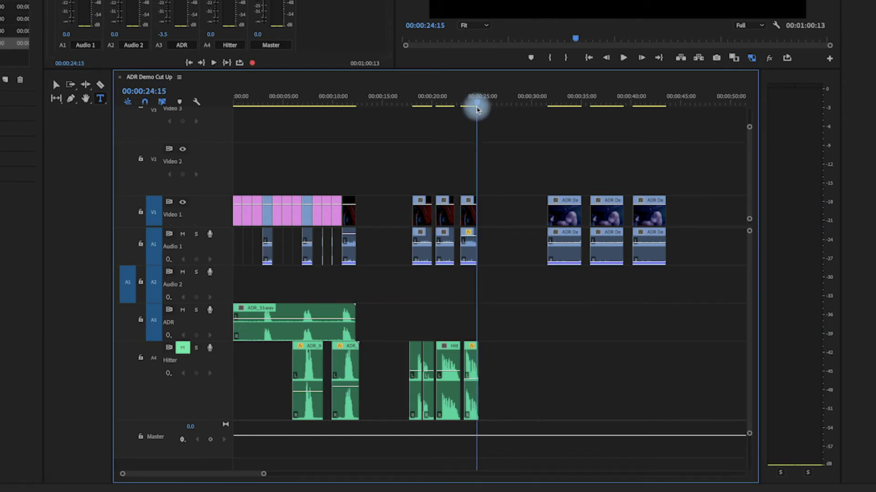
key("Up")
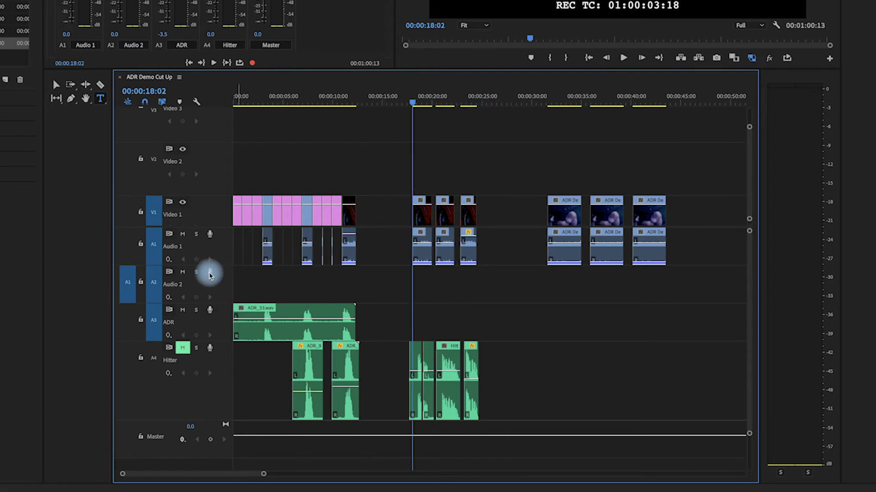
left_click(210, 274)
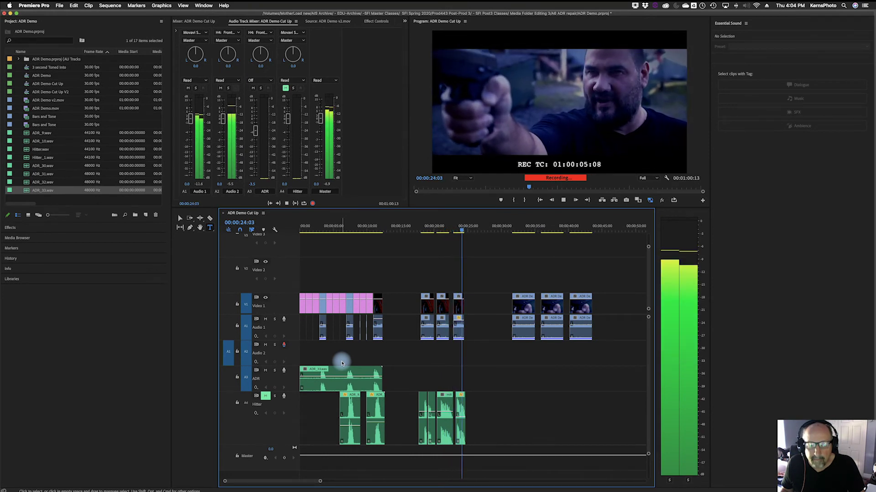
key("space")
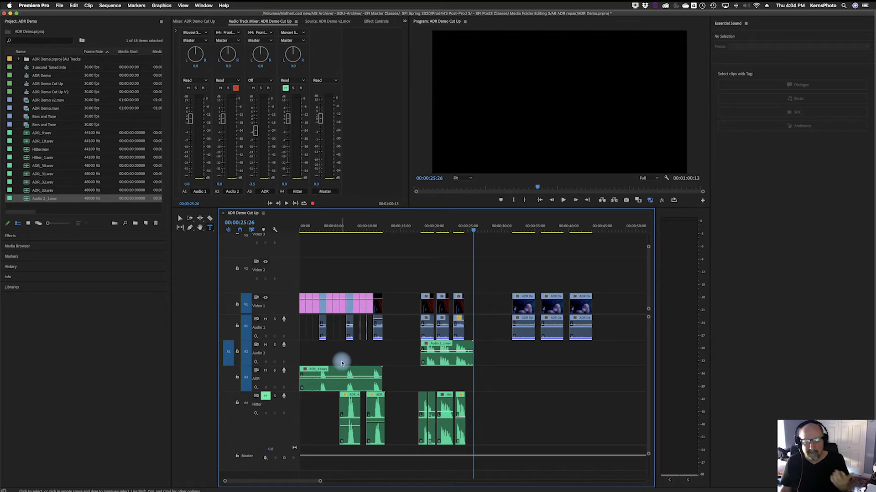
Step: Mute Audio 1 and play back the new Audio 2 take from about 00:00:18:16 to 00:00:22:14
left_click(425, 231)
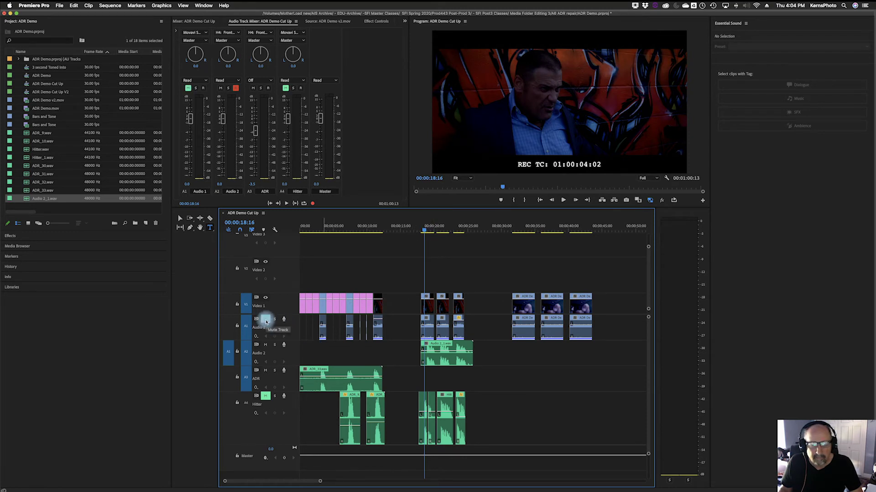
key("space")
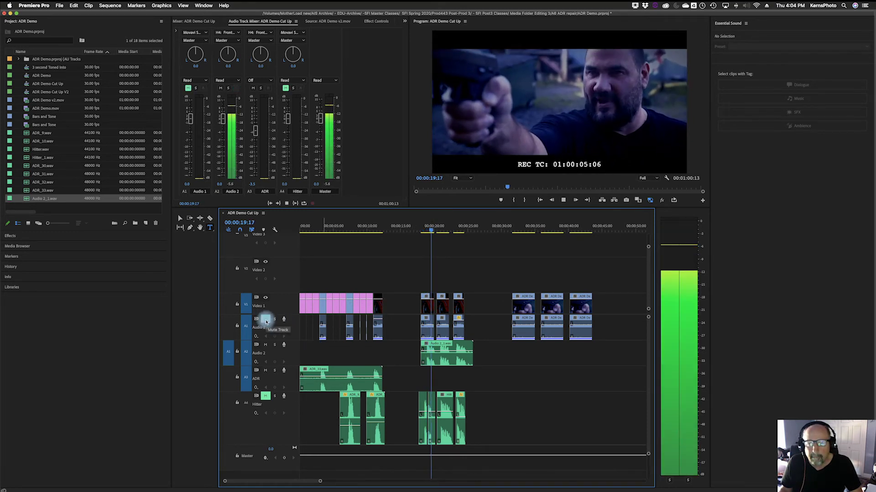
key("space")
key("space")
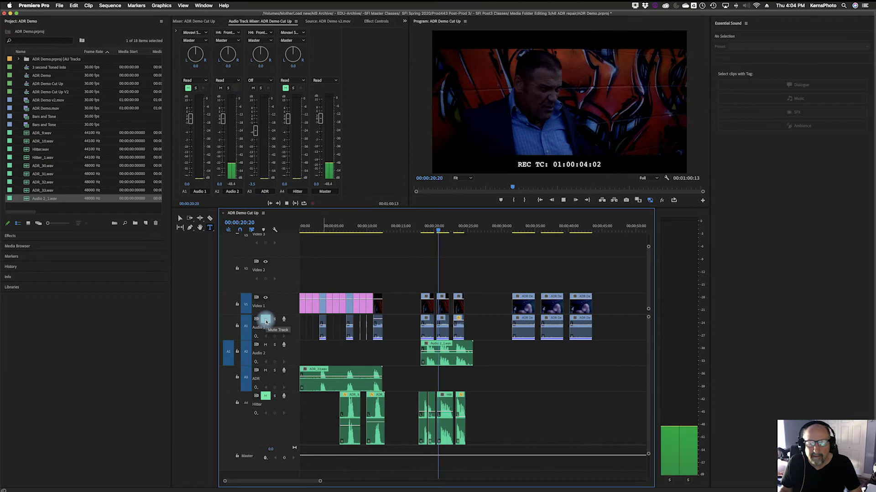
key("space")
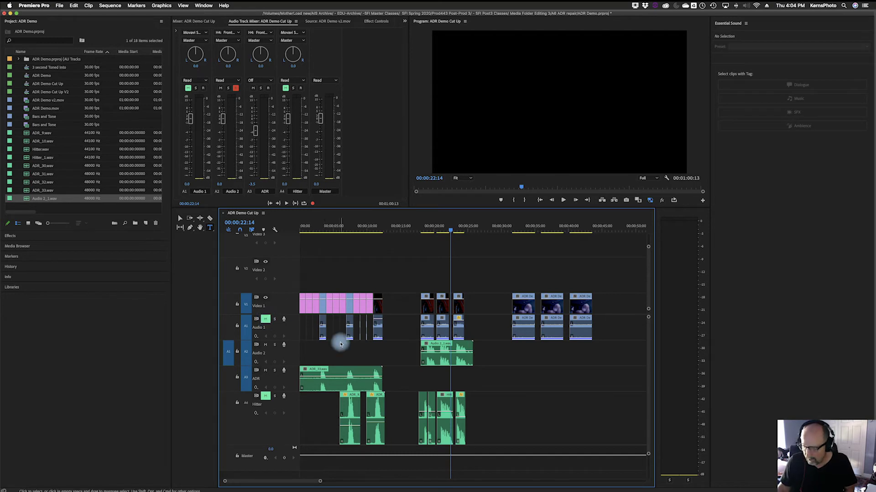
Step: Play the first cut of the third dialogue group from about 00:00:31:15, and replay it with Audio 1 unmuted
left_click(512, 230)
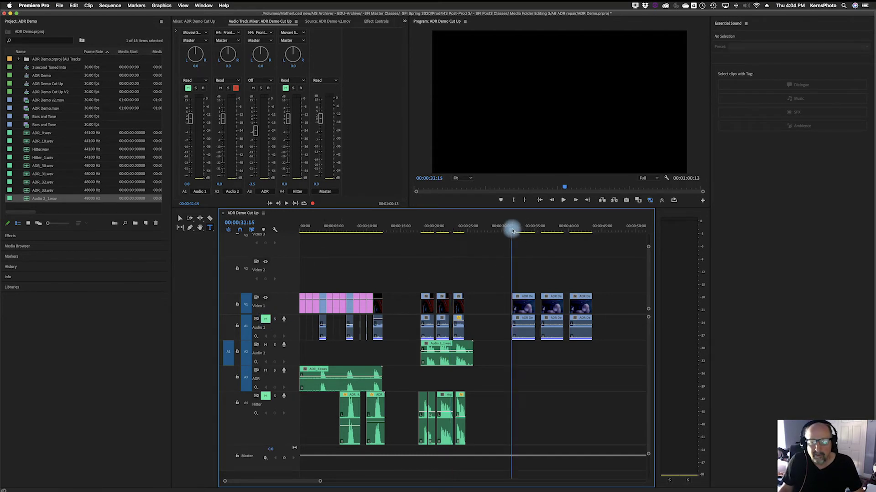
key("space")
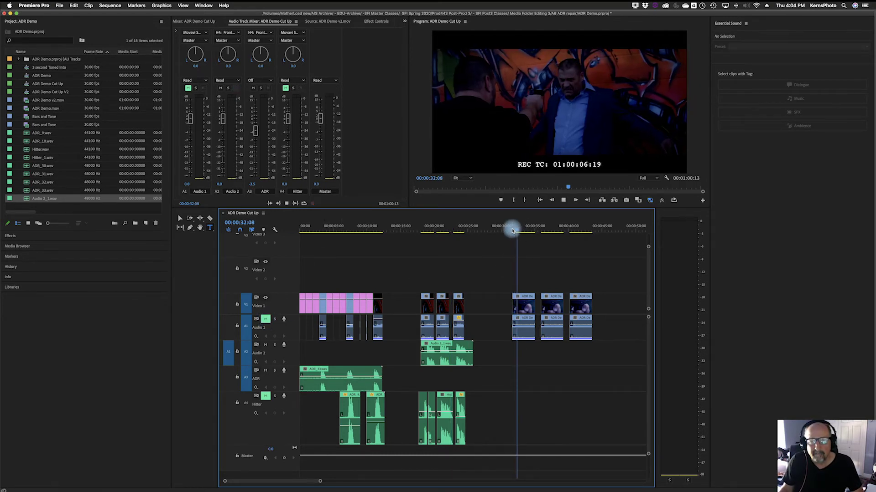
key("space")
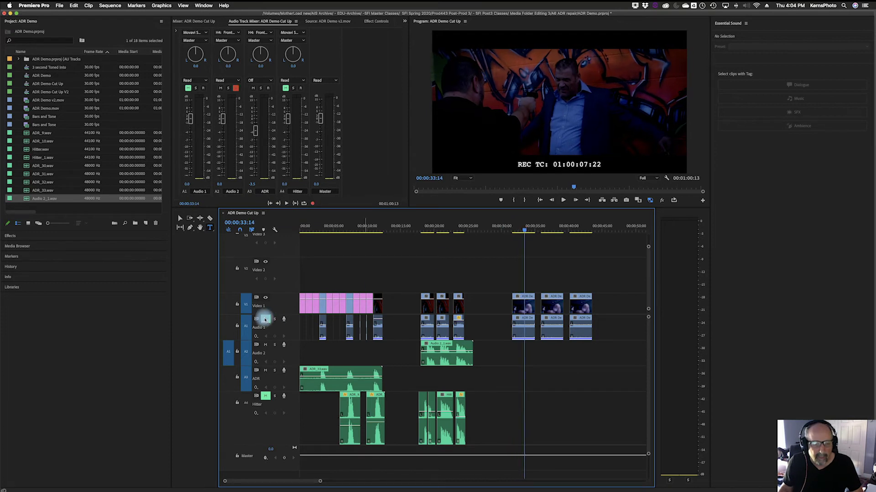
left_click(508, 233)
key("space")
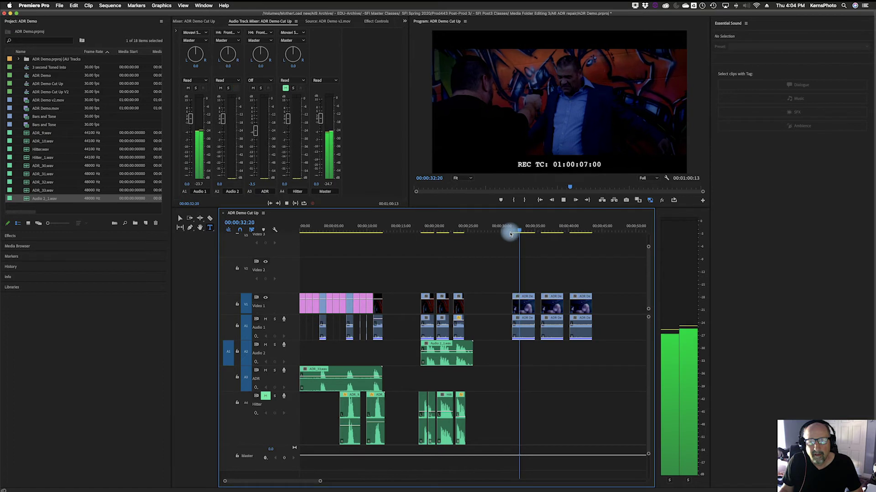
key("space")
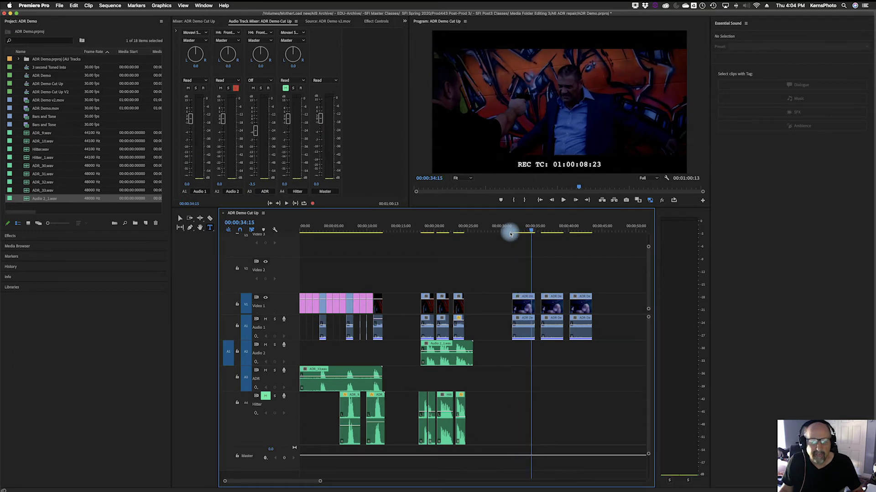
Step: Move the playhead to 00:00:31:19 and record a voice-over take on the ADR track up to 00:00:43:09
left_click_drag(529, 232, 513, 235)
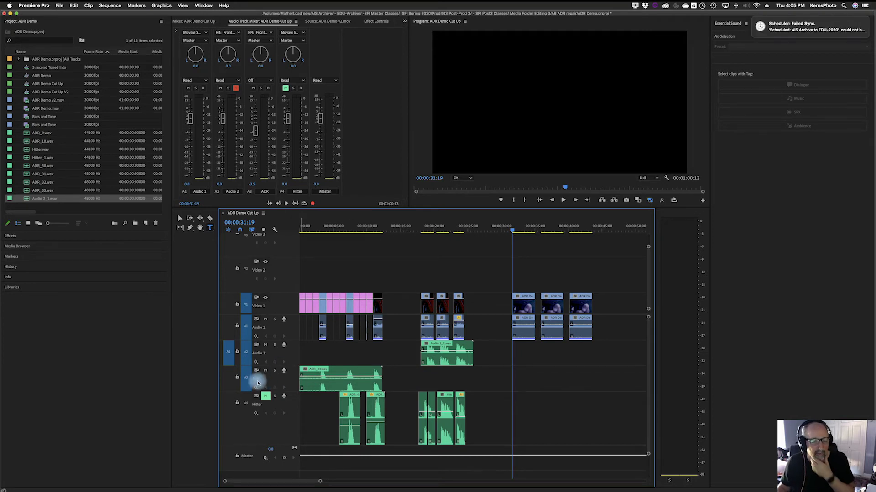
left_click(282, 372)
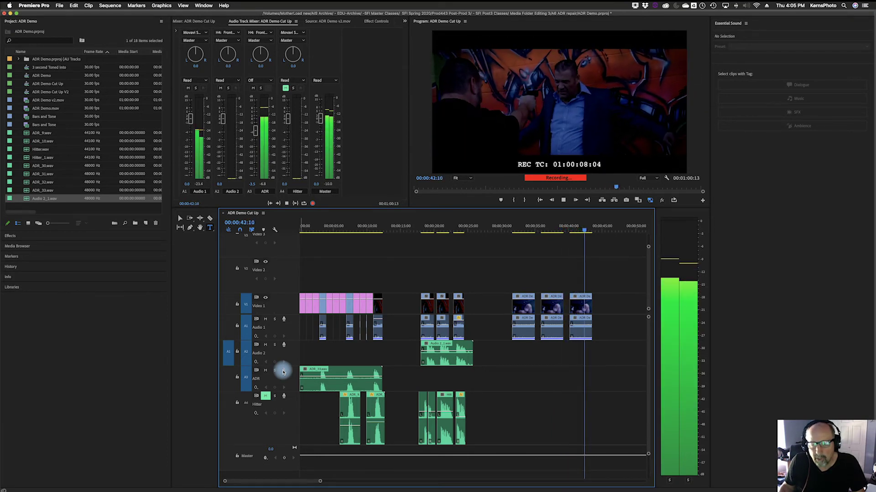
left_click(283, 370)
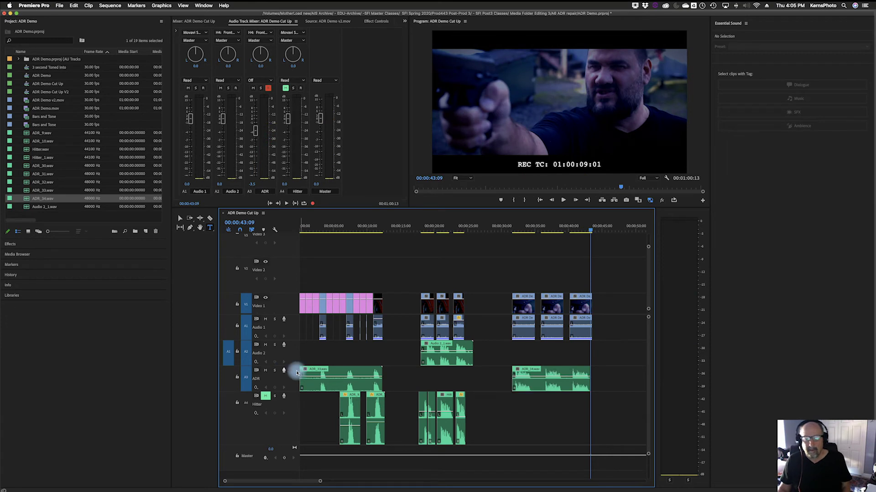
Step: Mute Audio 1 and play back the new ADR take from 00:00:40:13 to 00:00:43:03
left_click(571, 230)
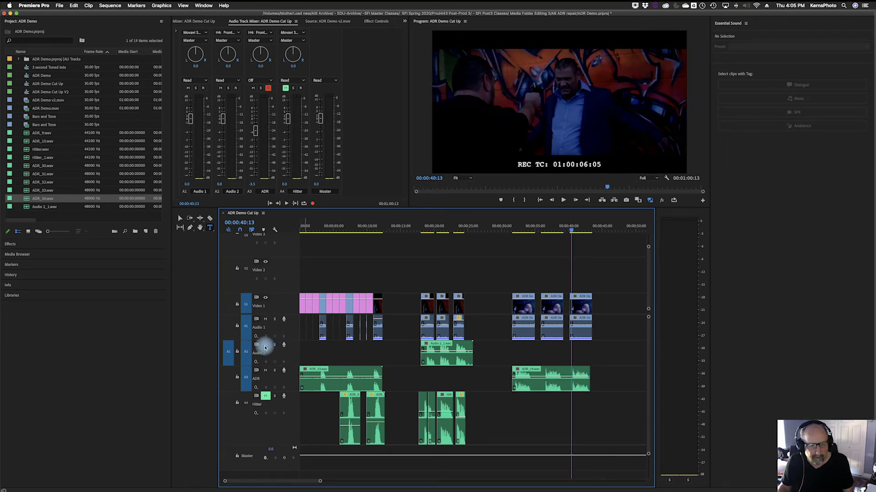
left_click(265, 345)
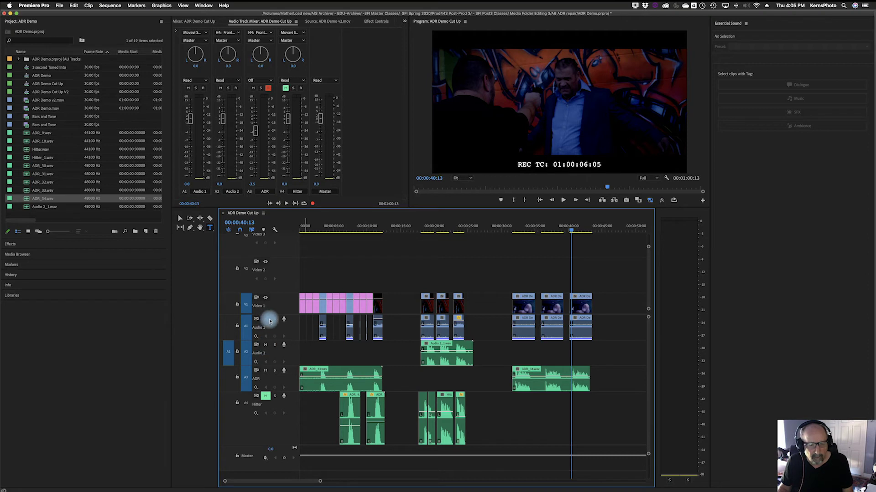
left_click(266, 319)
key("space")
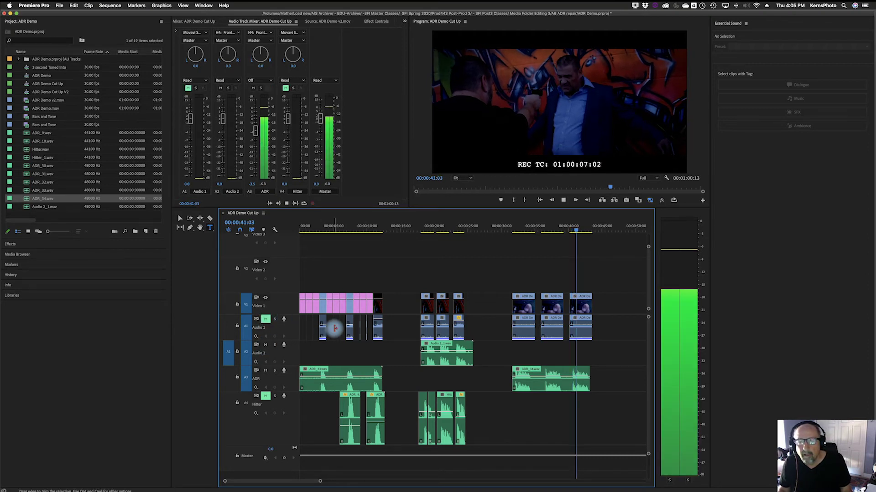
key("space")
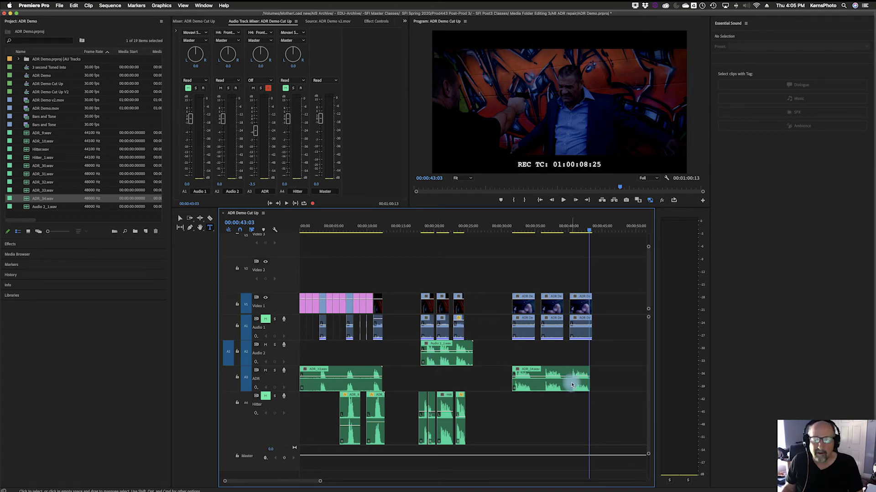
Step: Move the ADR_34.wav take from the ADR track up to Audio 2 and mute Audio 2
left_click_drag(548, 370, 550, 358)
left_click_drag(351, 361, 352, 362)
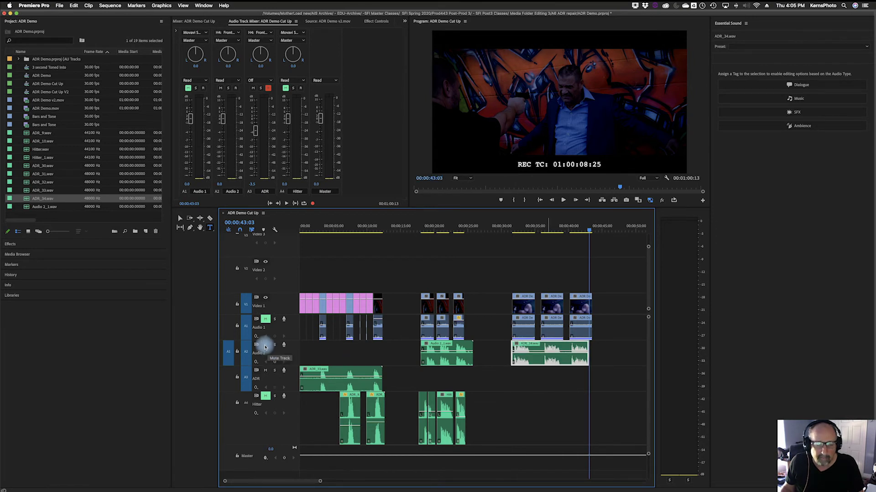
left_click(265, 345)
Step: Return the playhead to 00:00:31:19 and record a second take of the third dialogue group on the ADR track up to 00:00:43:12
left_click_drag(589, 231, 511, 236)
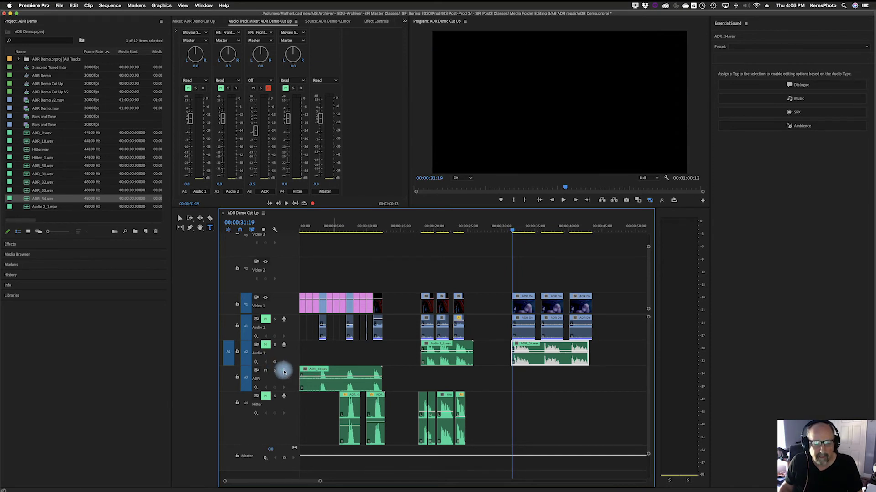
left_click(284, 371)
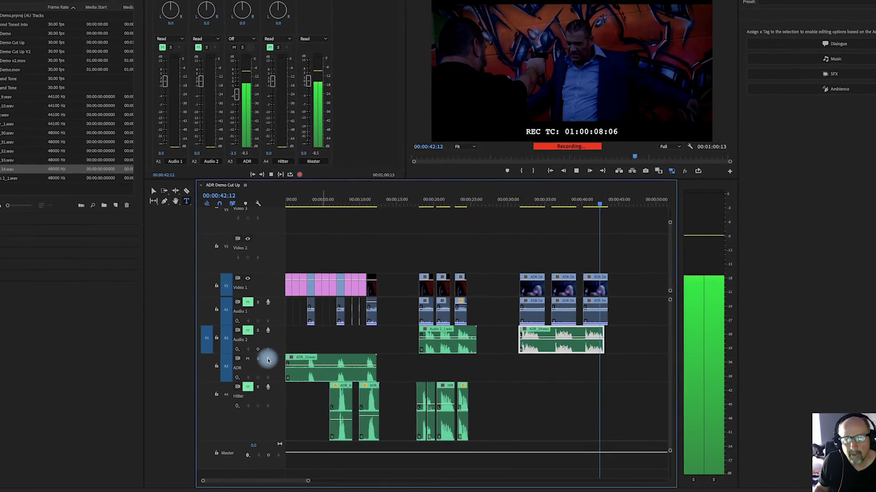
key("space")
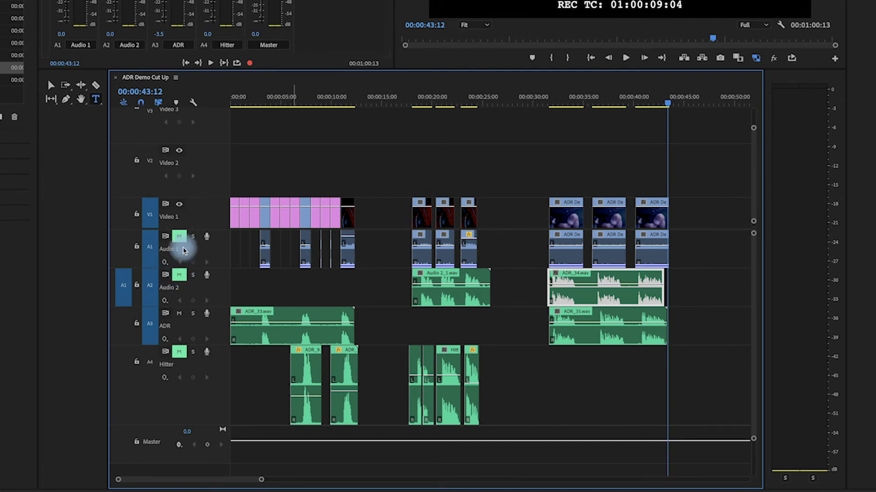
Step: Unmute the Audio 1, Audio 2 and Hitter tracks
left_click(179, 236)
left_click(179, 275)
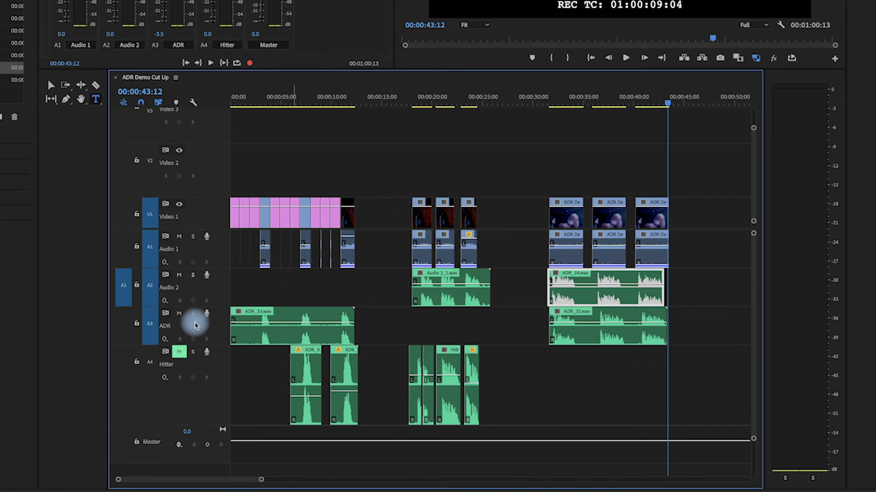
left_click(180, 351)
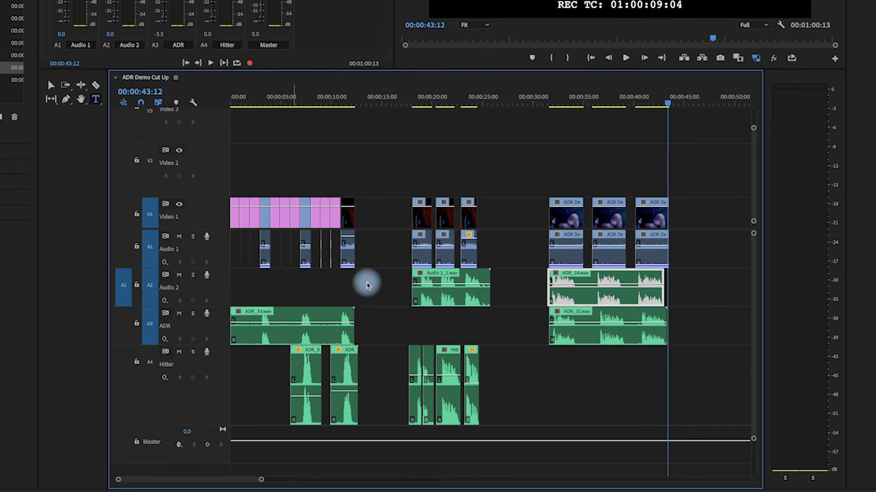
Step: Cut the first take on the ADR track with the Razor tool at about 3, 5, 6, 9 and 10 seconds
key("c")
left_click(262, 329)
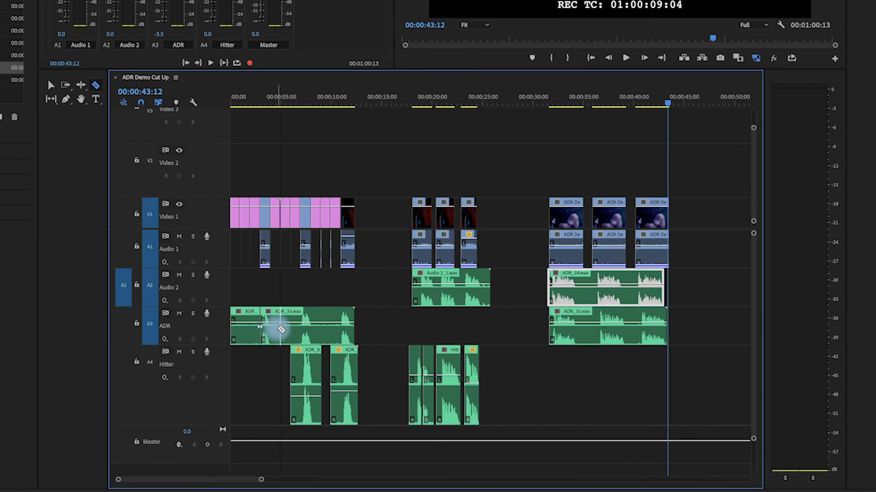
left_click(279, 329)
left_click(291, 326)
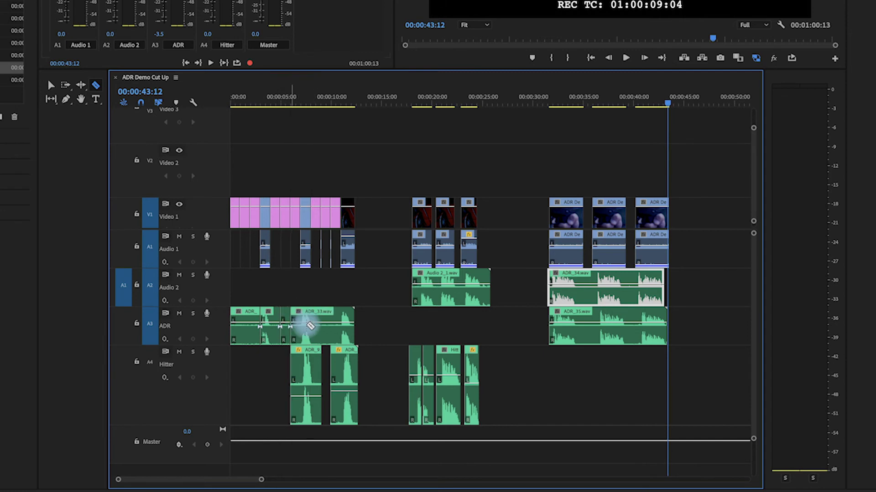
left_click(321, 326)
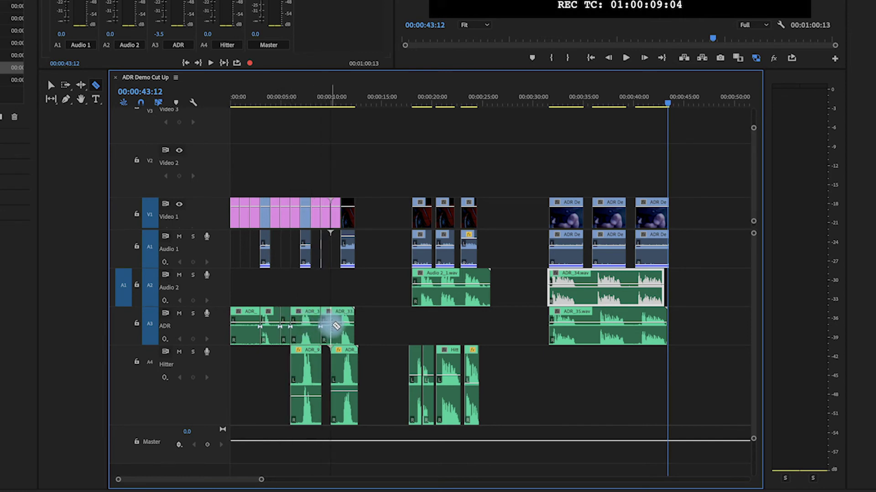
left_click(331, 326)
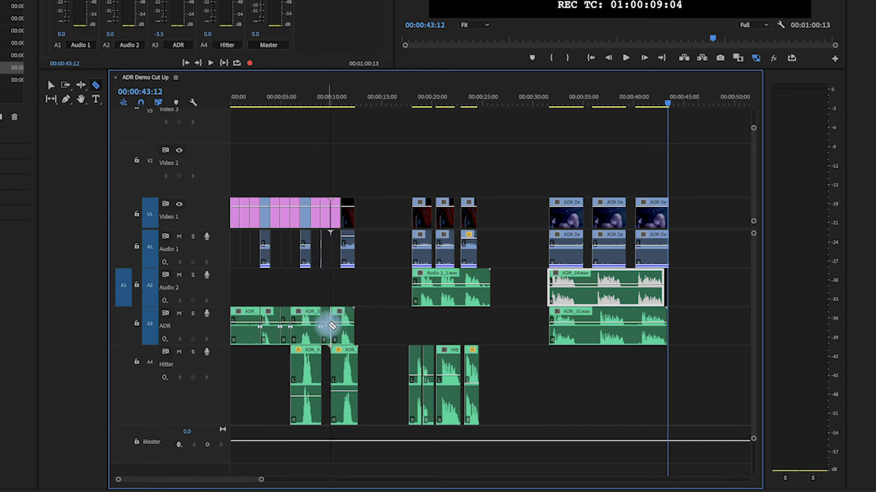
Step: Delete the unwanted pieces before and between the spoken lines of the first ADR take, and move its middle line up to Audio 2
key("v")
left_click(239, 333)
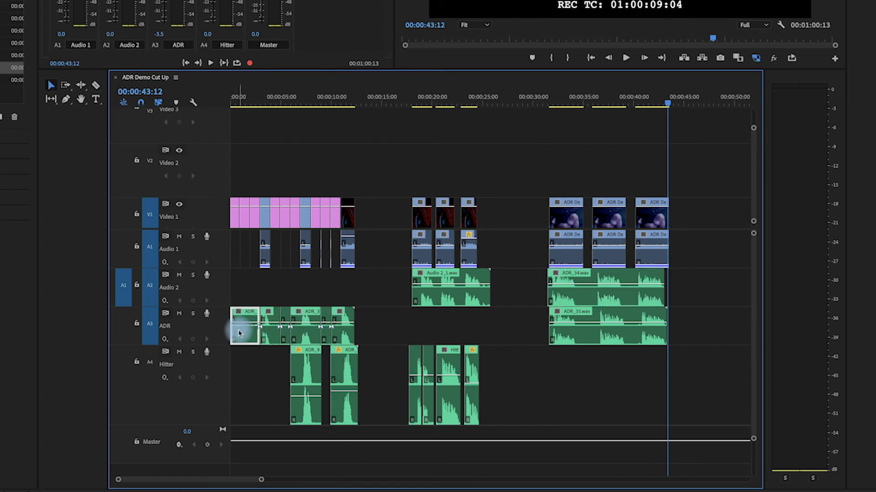
key("Delete")
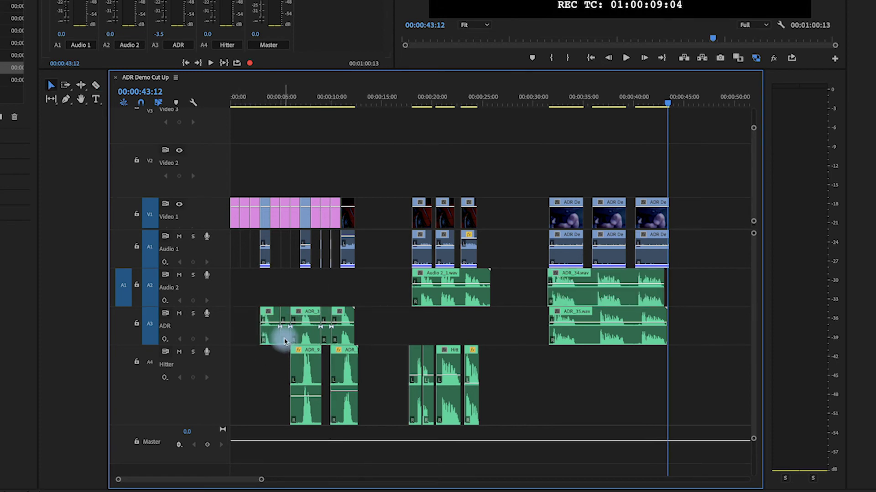
left_click(284, 337)
key("Delete")
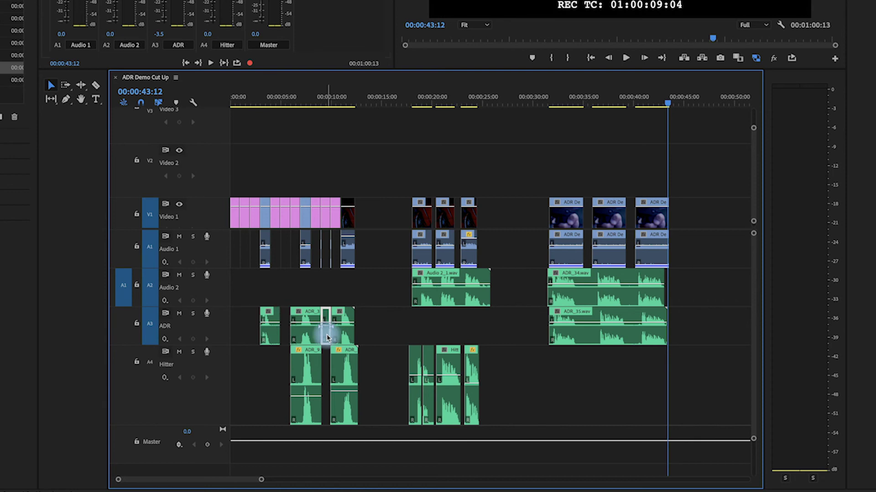
key("Delete")
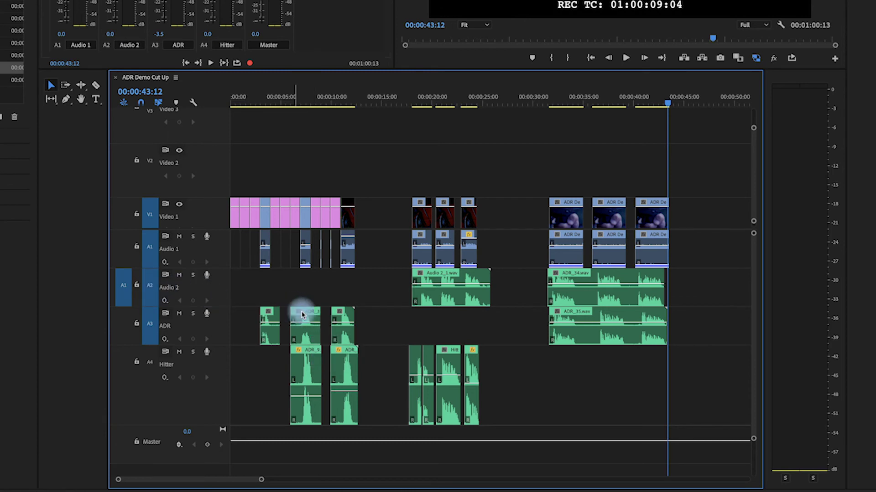
left_click_drag(306, 318, 305, 293)
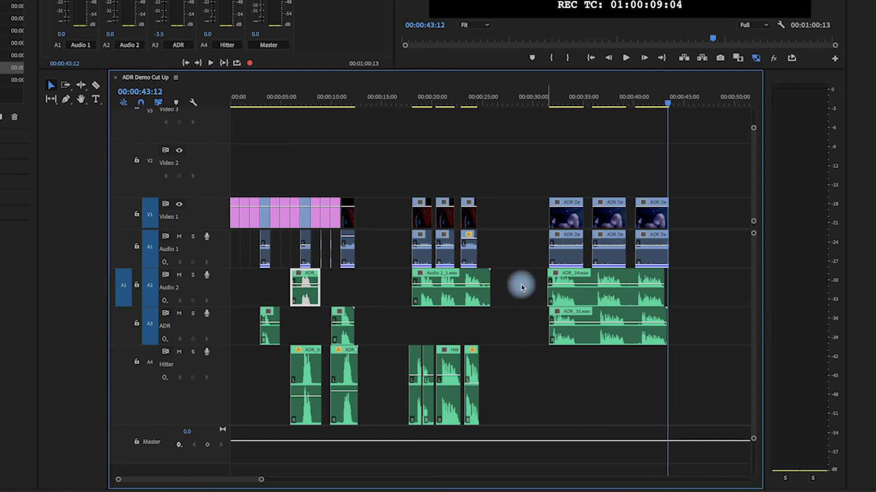
Step: Play the last line of the second dialogue group repeatedly from about 00:00:23:10 to compare the Audio 2 and Hitter takes
left_click(465, 103)
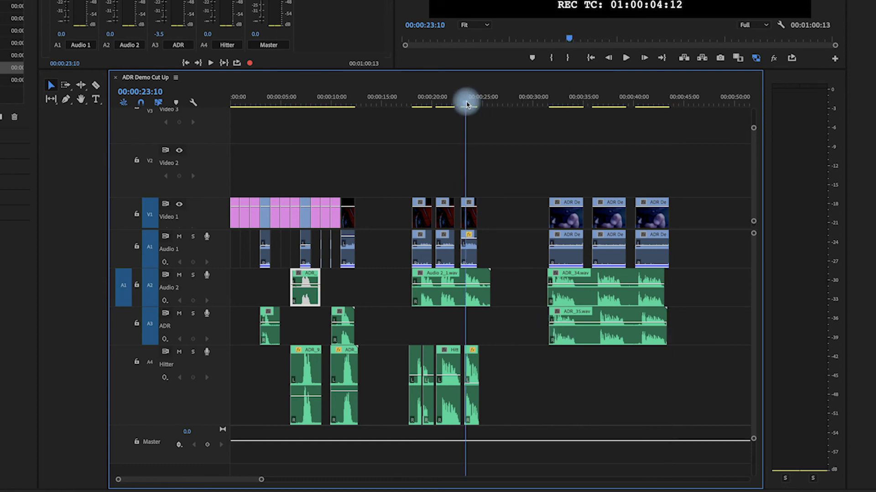
key("space")
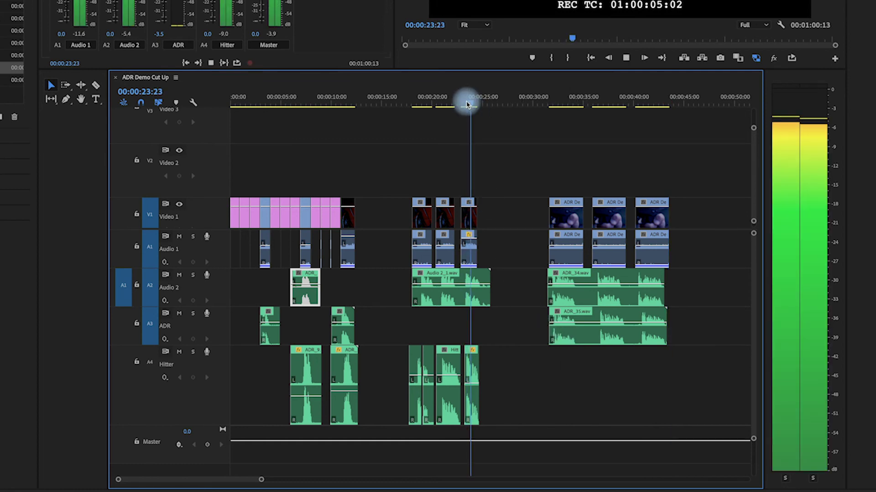
key("space")
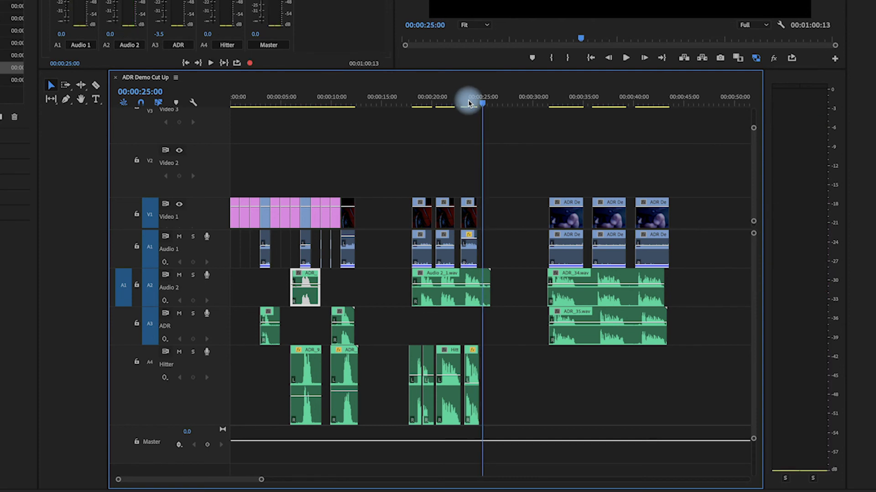
left_click(465, 103)
key("space")
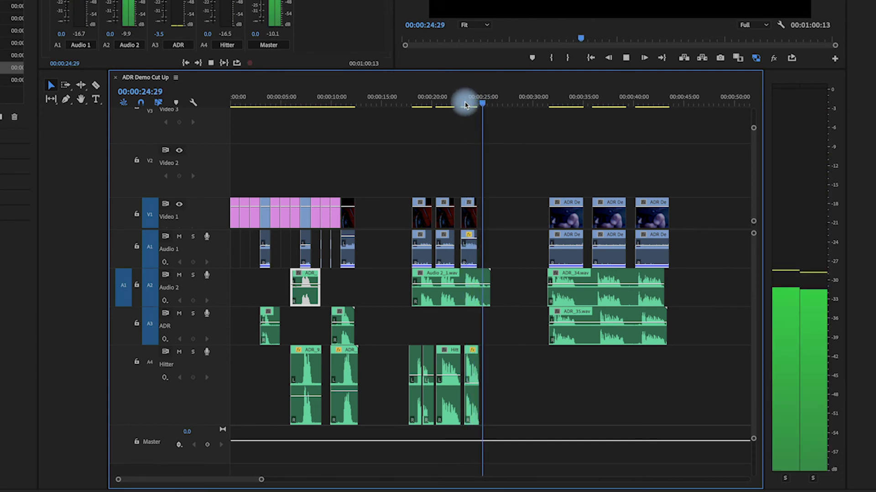
key("space")
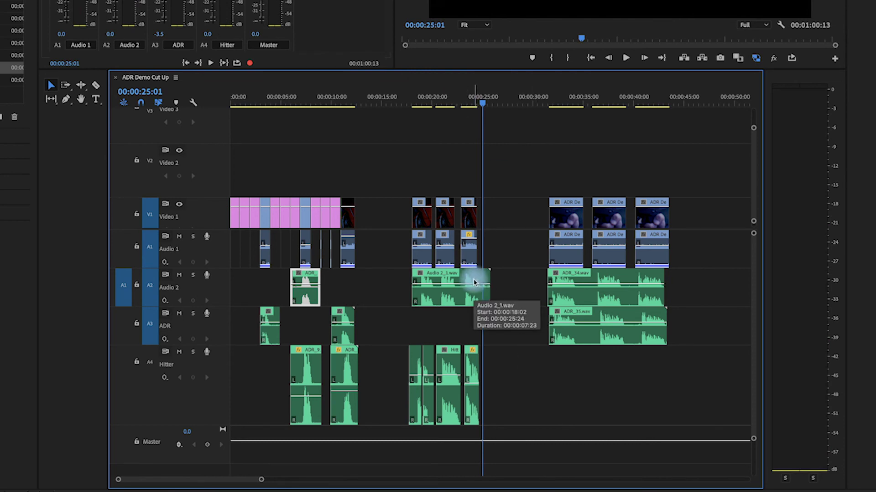
scroll(474, 282, "up", 10)
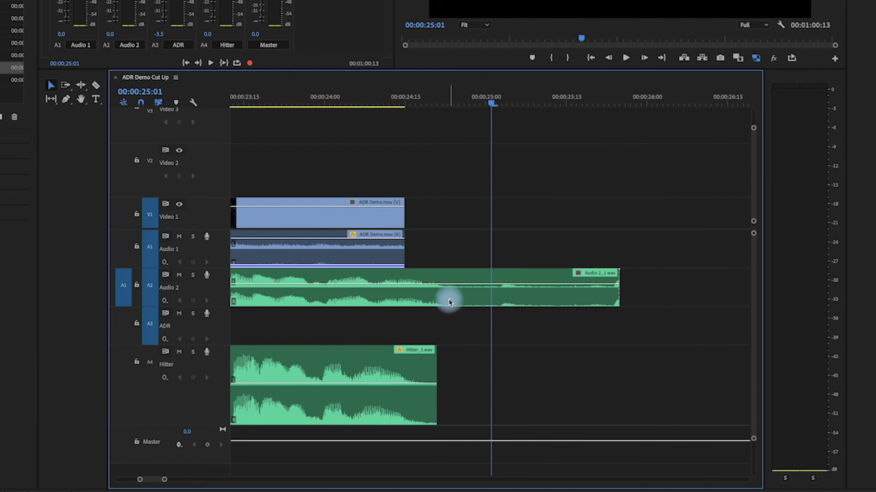
scroll(449, 302, "left", 2)
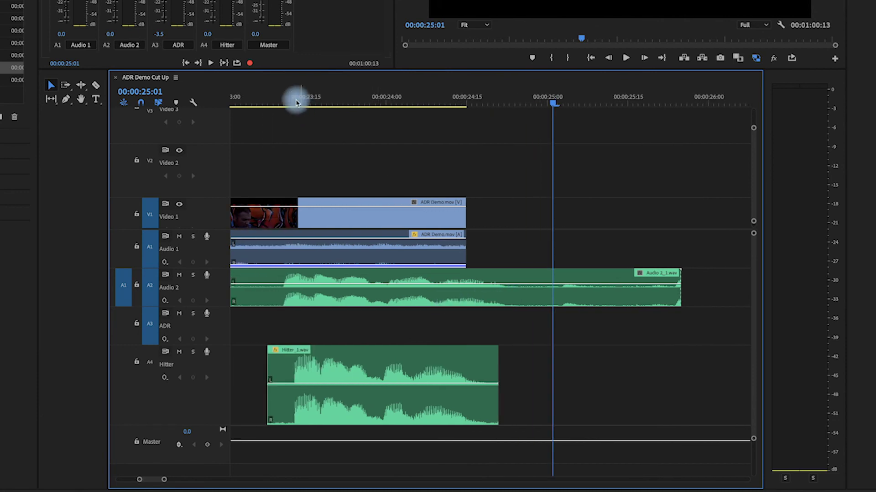
left_click(296, 103)
key("space")
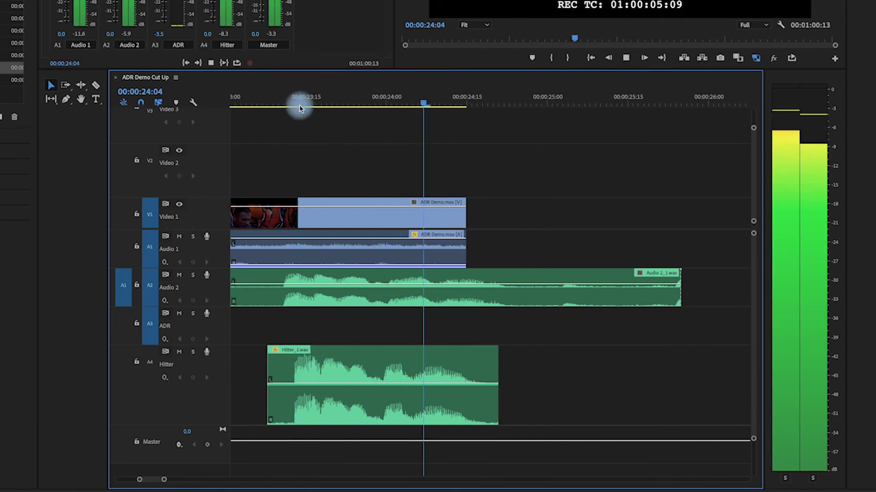
key("space")
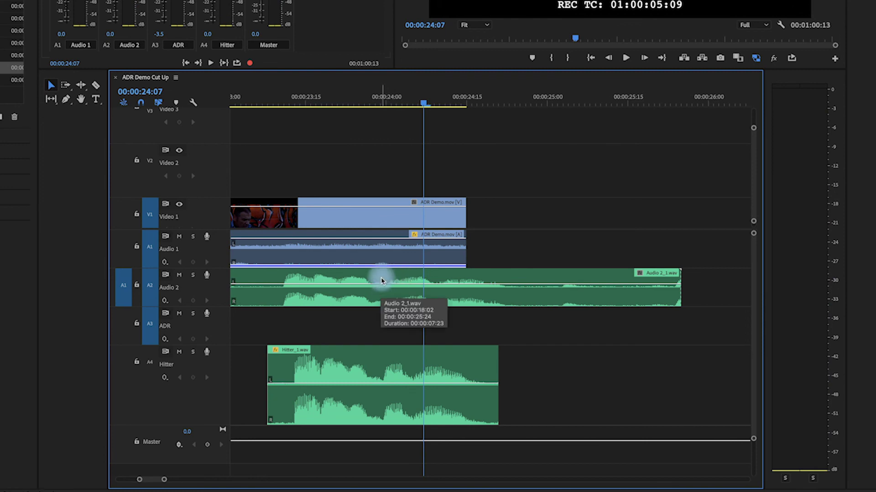
Step: Cut Audio 2_1.wav on Audio 2 at about 00:00:24:00 and shift the second piece about two frames later
key("c")
left_click(381, 282)
scroll(380, 281, "down", 2)
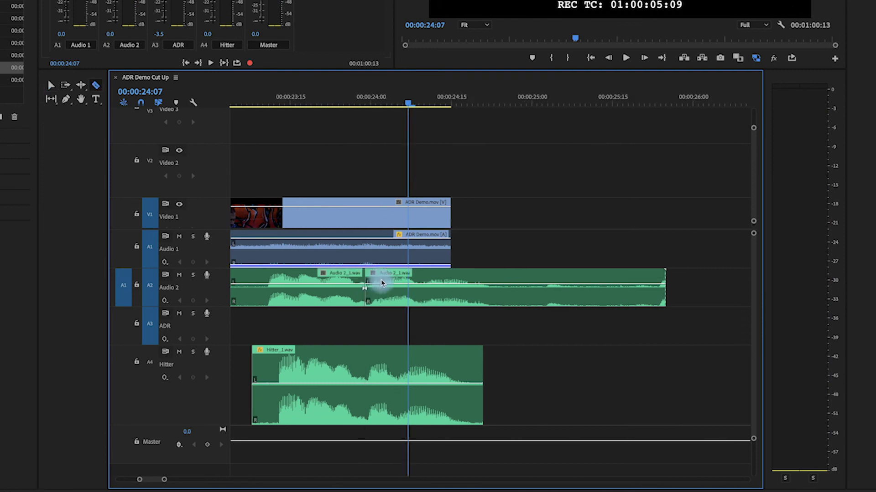
key("v")
left_click_drag(462, 280, 472, 286)
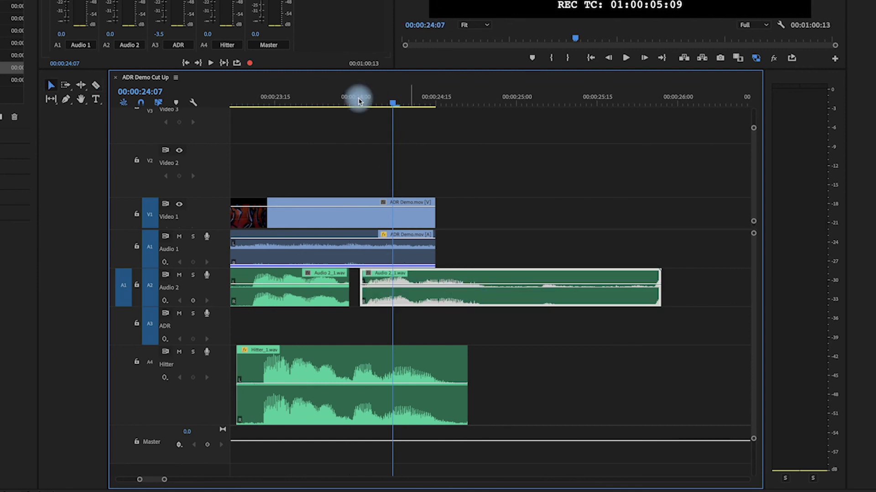
Step: Mute the Audio 1 and Hitter tracks and play the split line on Audio 2 from its start
left_click(293, 101)
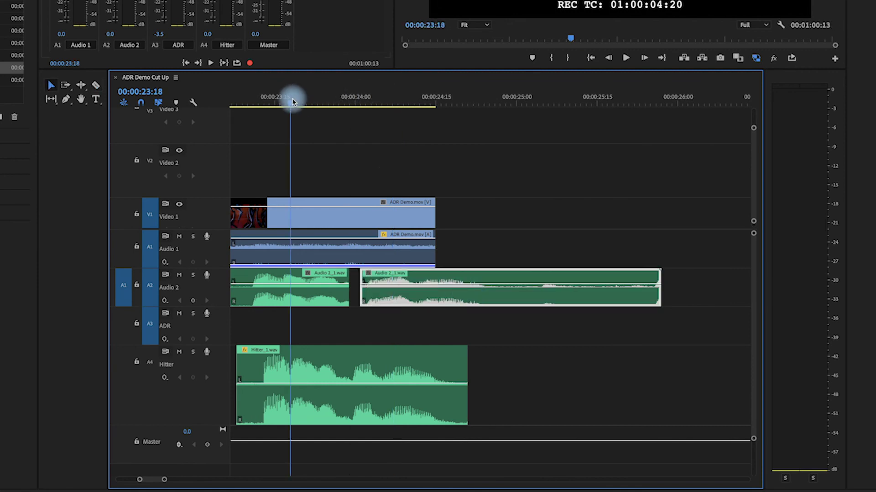
left_click(179, 238)
key("space")
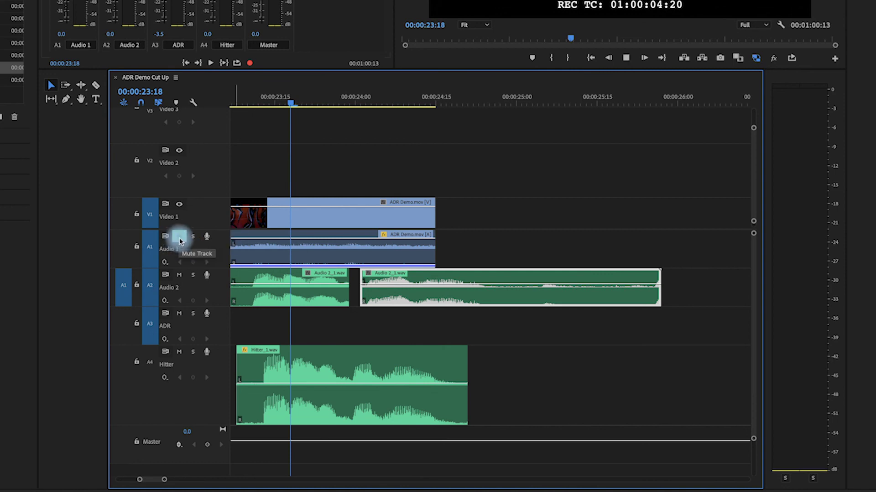
key("space")
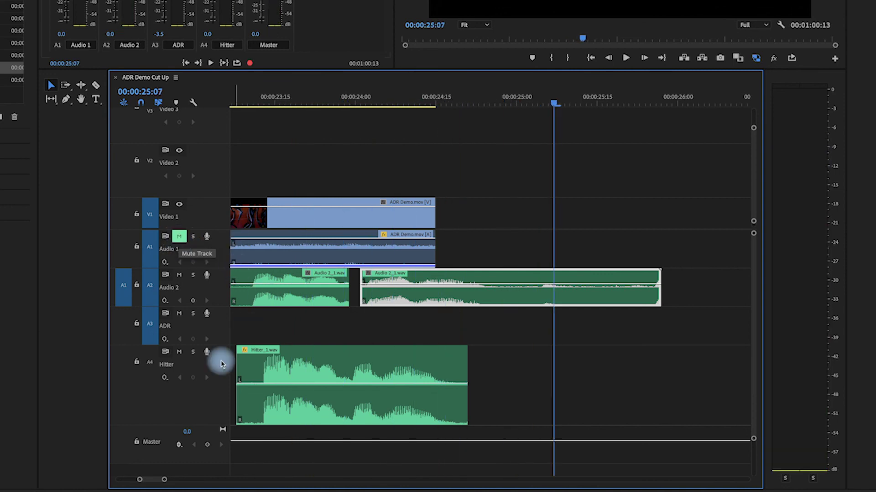
left_click(180, 351)
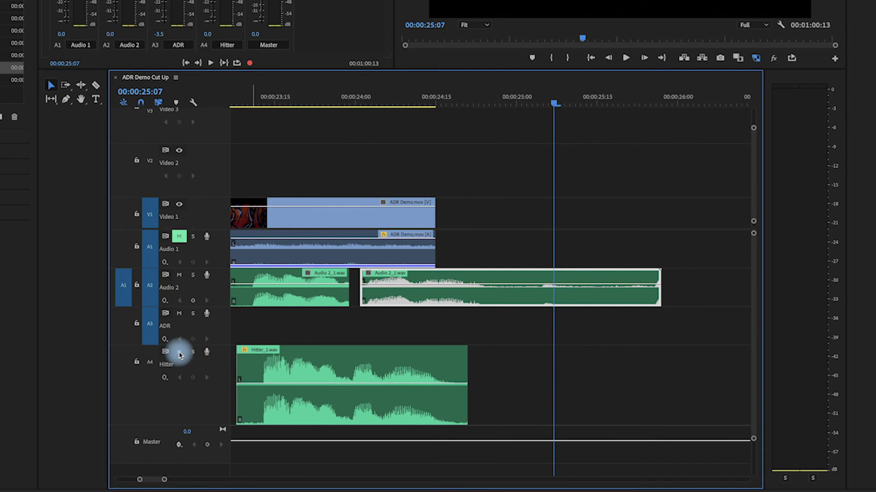
left_click(256, 100)
key("space")
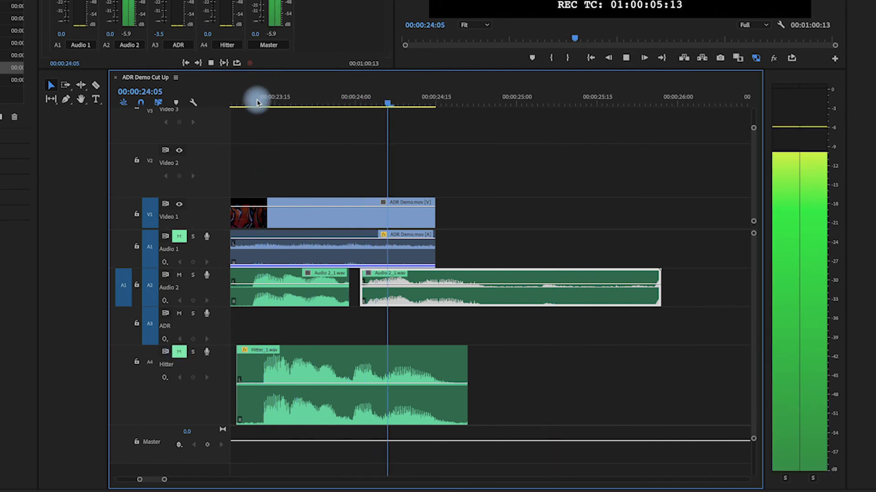
key("space")
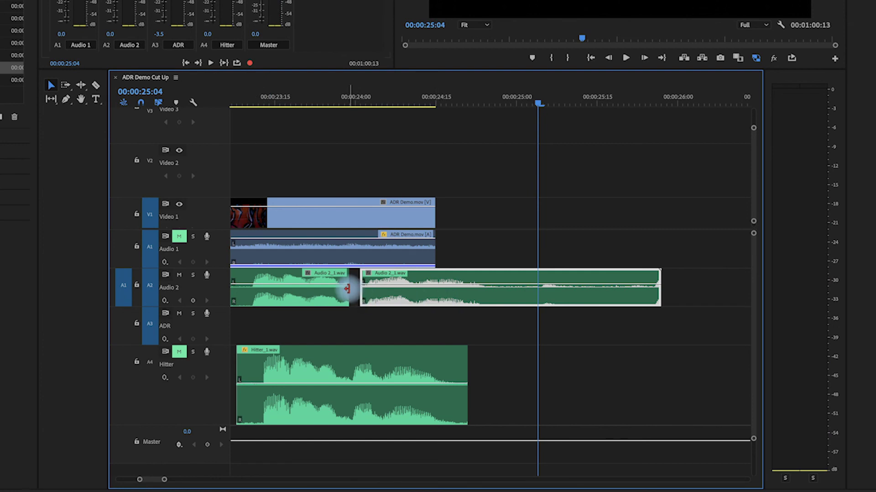
Step: Extend the end of the first Audio 2_1.wav piece by about one frame into the gap and play across the cut
mouse_move(344, 289)
left_mouse_down()
mouse_move(336, 291)
mouse_move(354, 292)
left_mouse_up()
left_click(319, 107)
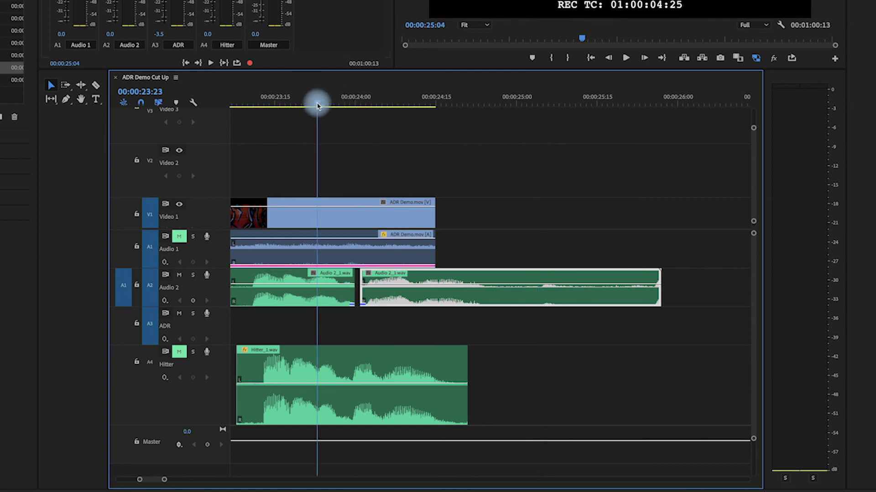
key("space")
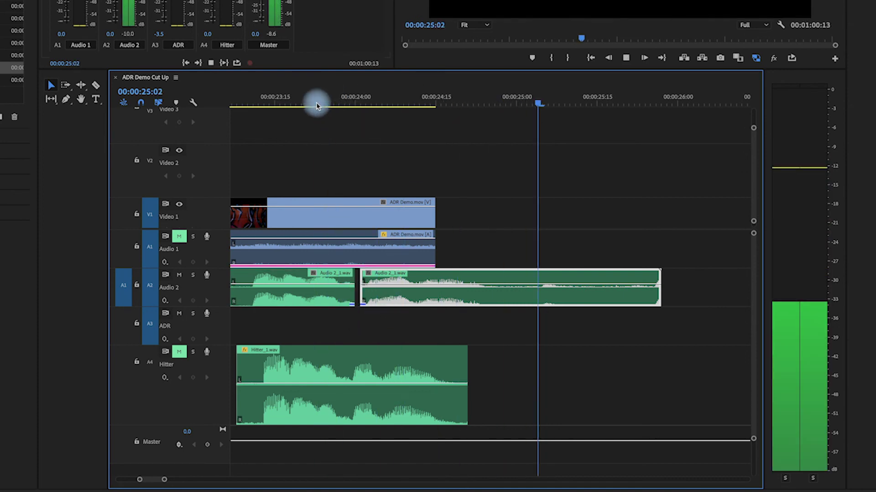
key("space")
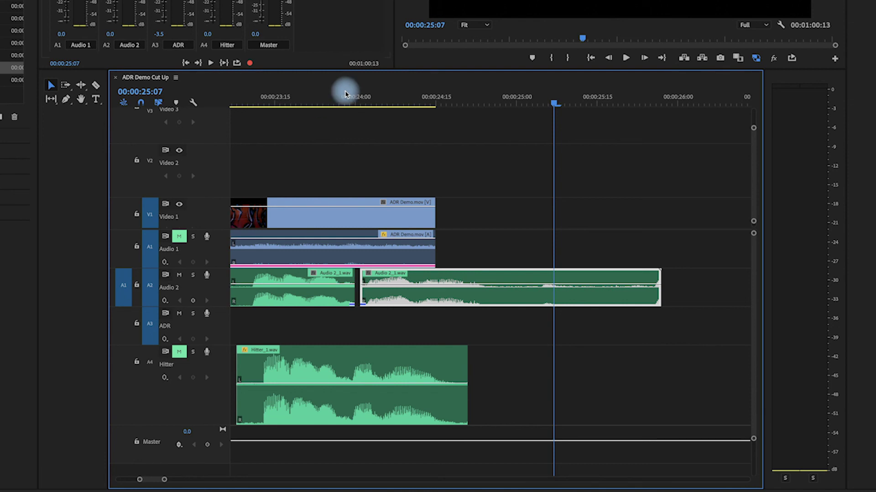
Step: Undo the extension, shift and cut made to Audio 2_1.wav on Audio 2
key("ctrl+Left")
key("alt+Left")
key("alt+Left")
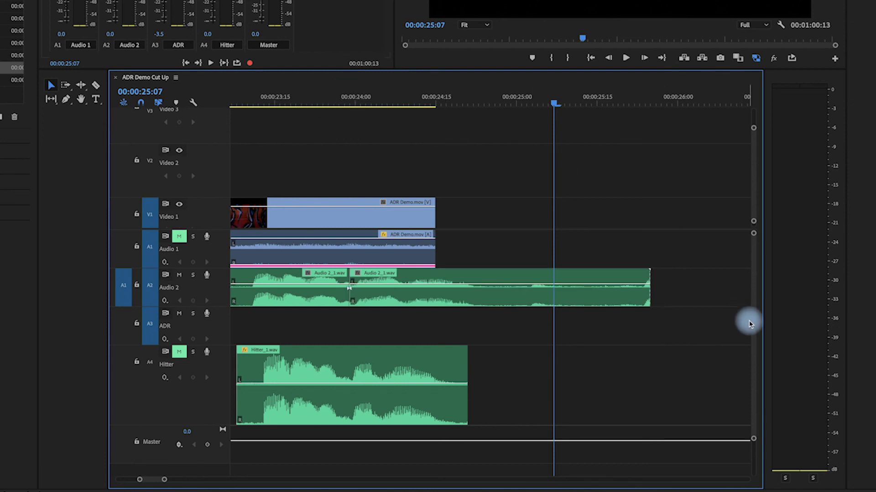
key("Delete")
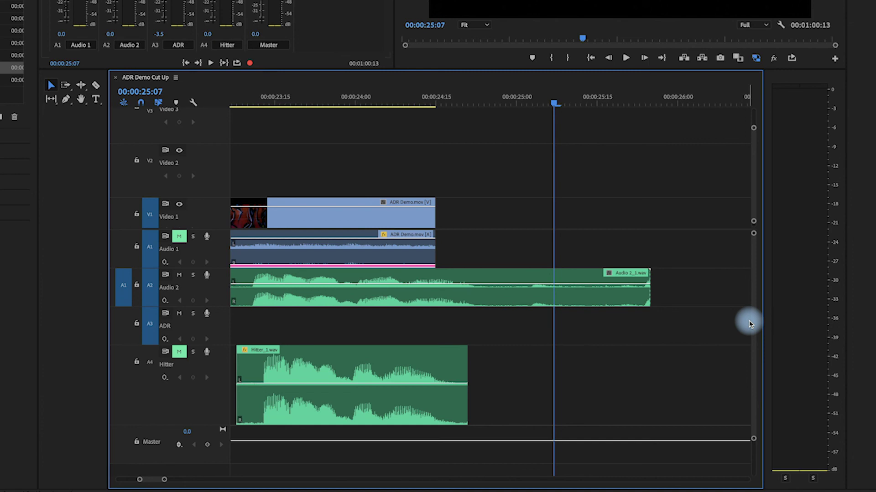